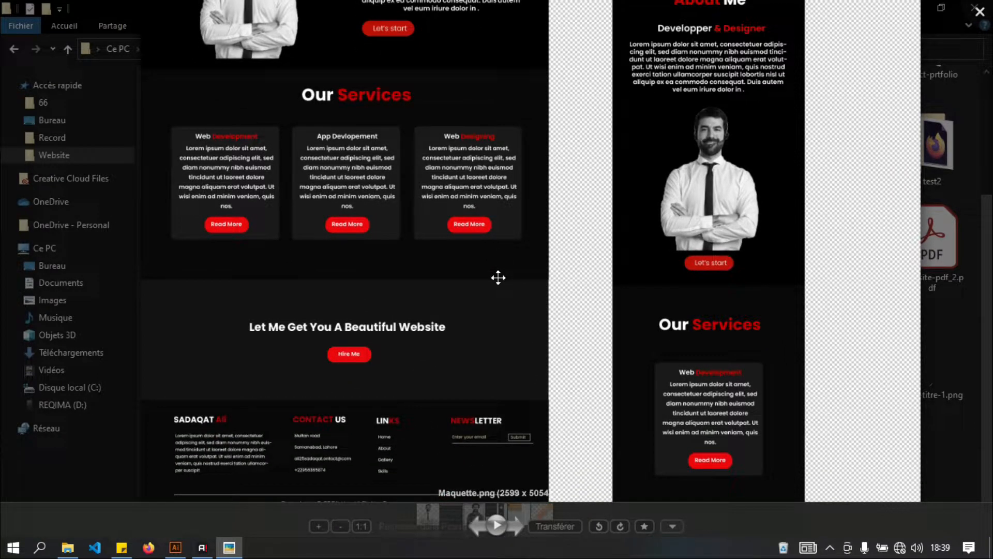
- Examine the desktop layout in the Maquette.png mockup, from the hero and About Me sections down to the services and footer
left_click_drag(494, 370, 419, 107)
left_click_drag(562, 336, 589, 279)
left_click_drag(440, 119, 498, 275)
left_click_drag(447, 78, 501, 359)
scroll(502, 357, "up", 3)
left_click_drag(409, 70, 541, 381)
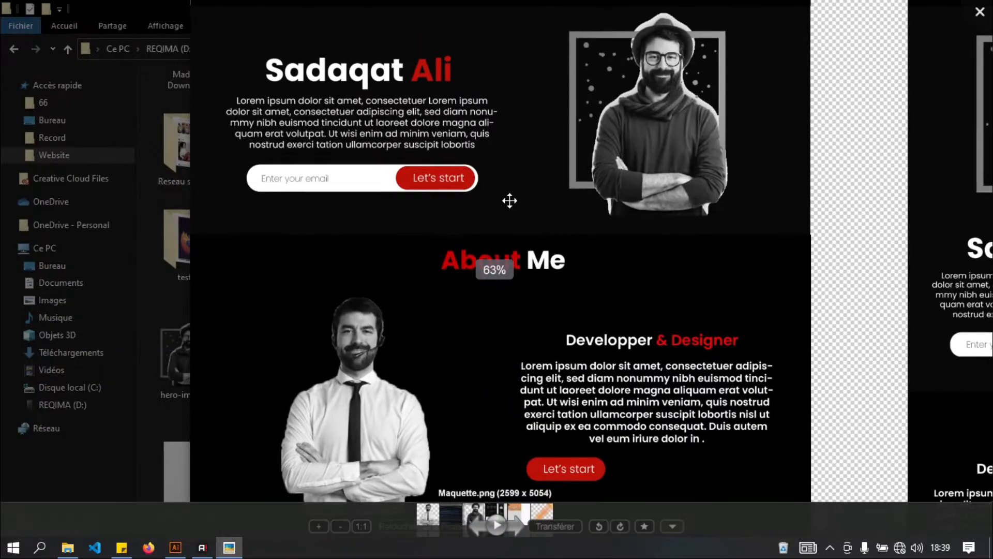
left_click_drag(510, 202, 509, 318)
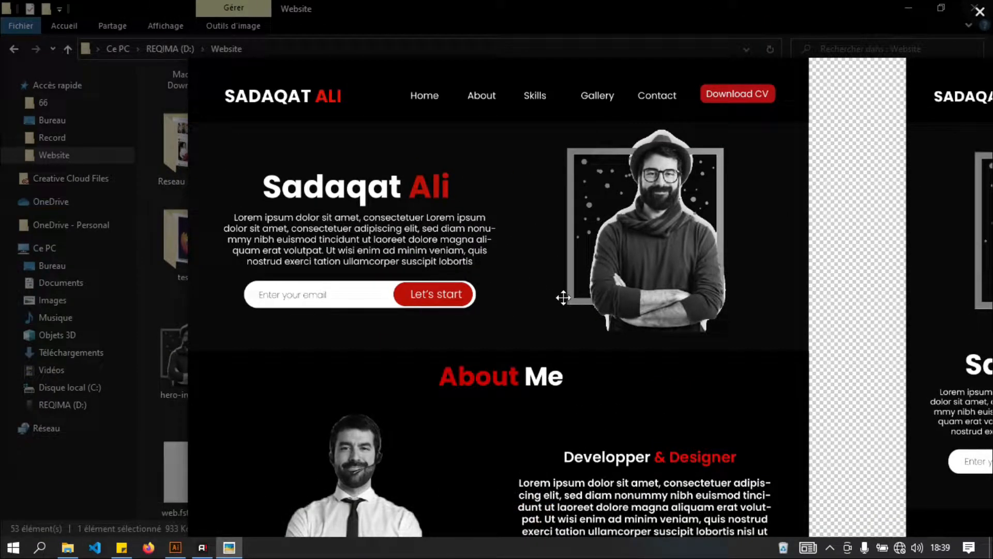
left_click_drag(567, 361, 488, 4)
- Examine the mobile layout, dropdown menu and colour palette in the Maquette.png mockup, and close the image
left_click_drag(590, 170, 469, 557)
left_click_drag(612, 134, 588, 350)
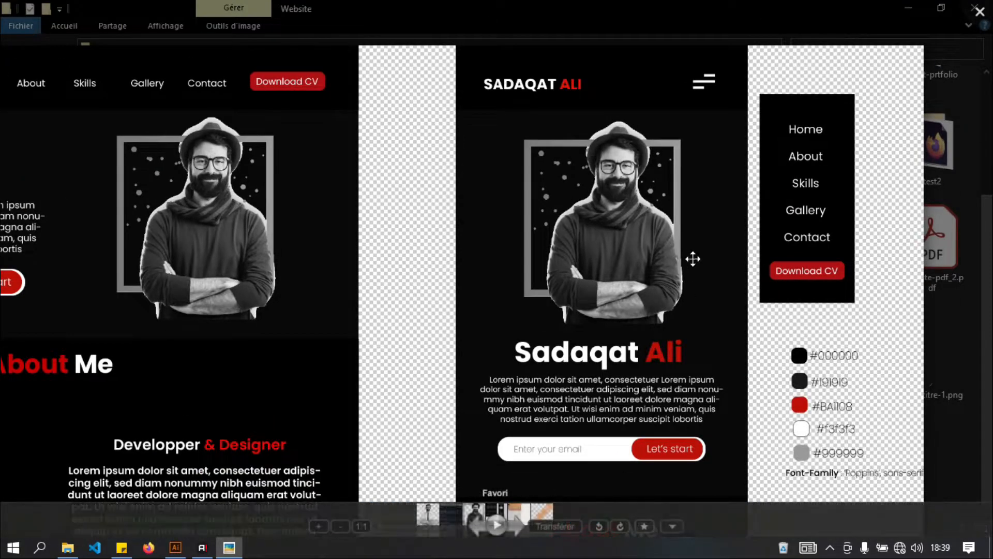
left_click_drag(663, 356, 482, 67)
scroll(534, 295, "down", 3)
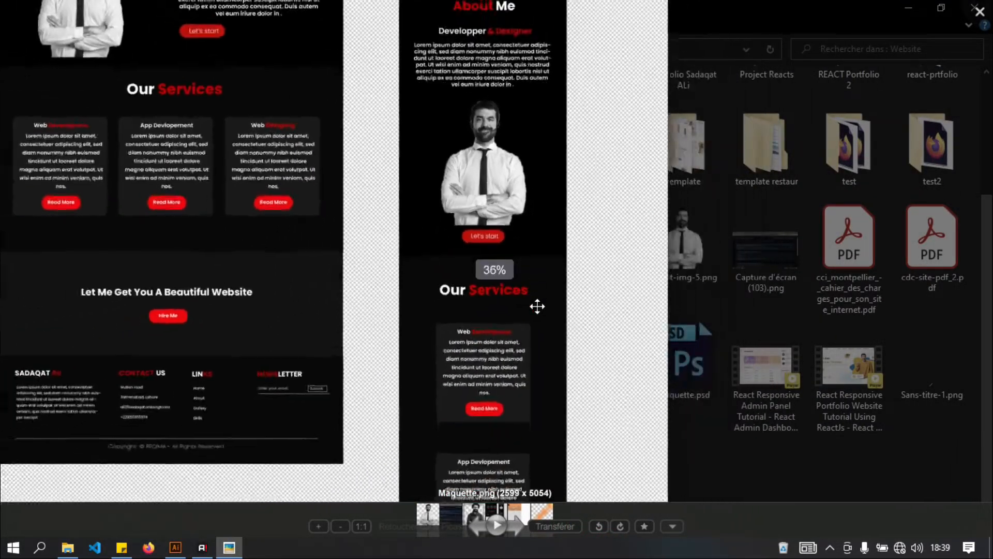
scroll(560, 325, "up", 5)
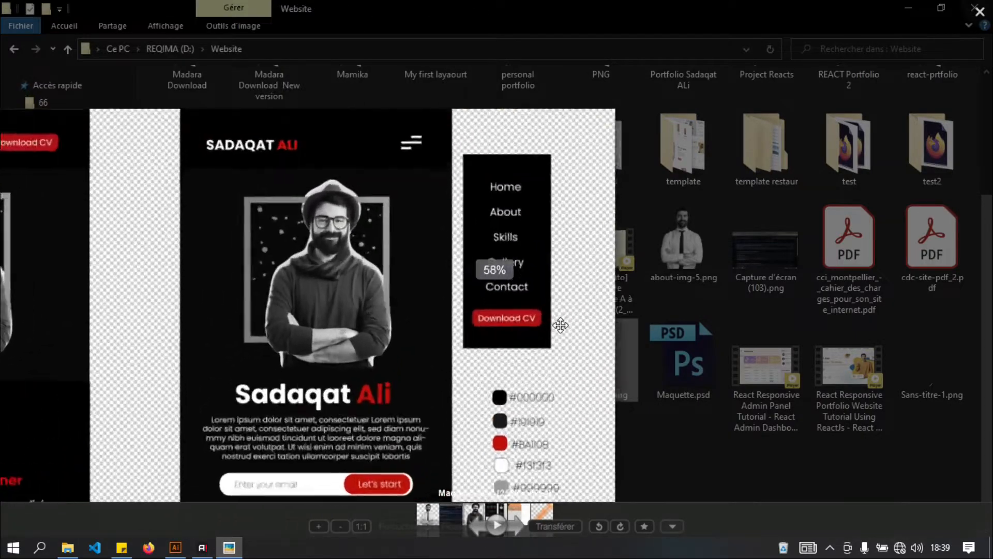
scroll(561, 324, "down", 6)
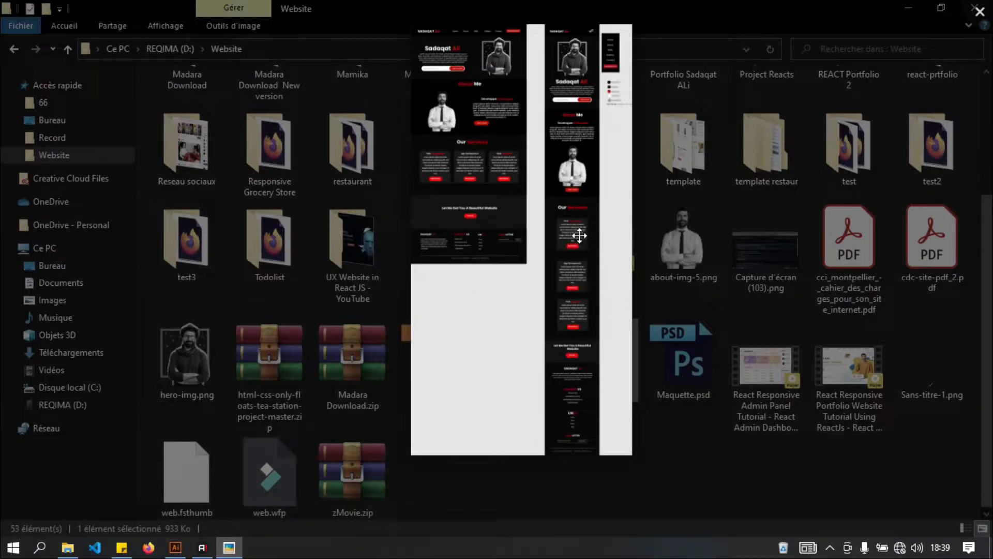
scroll(580, 244, "up", 2)
left_click(979, 10)
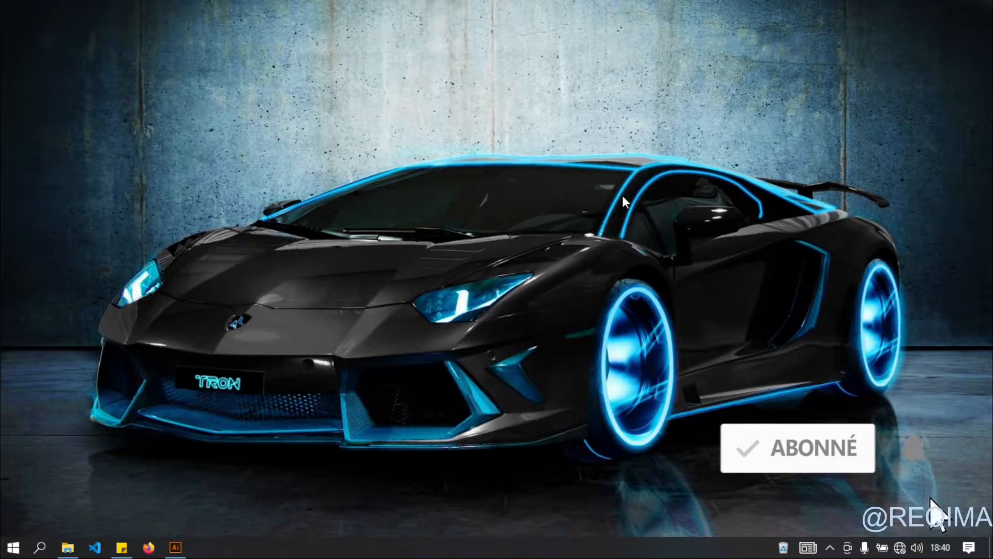
- Open the Portfolio folder in Vidéos and review the Poppins font files in its fonts subfolder
left_click(67, 547)
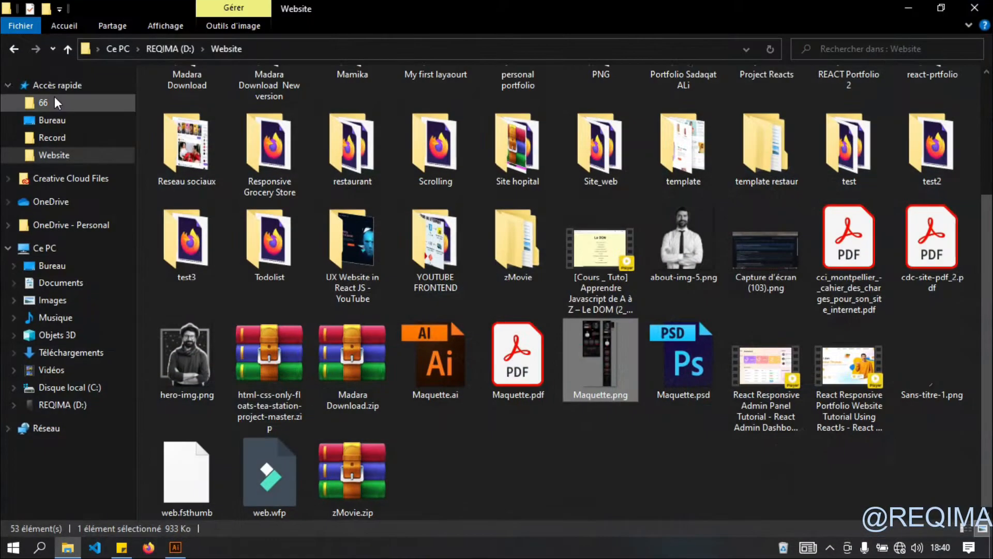
left_click(62, 370)
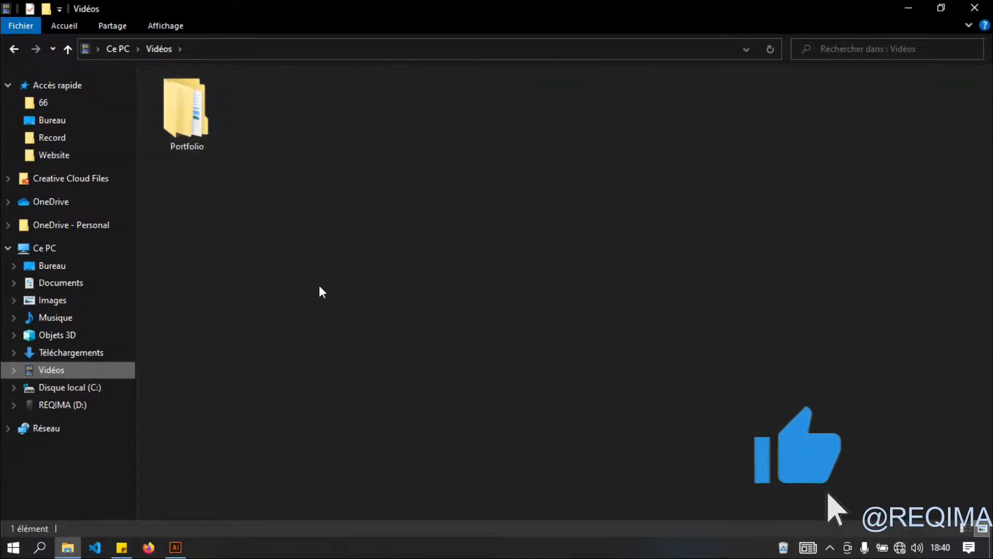
left_click(200, 125)
double_click(199, 124)
double_click(189, 117)
left_click_drag(910, 326, 179, 56)
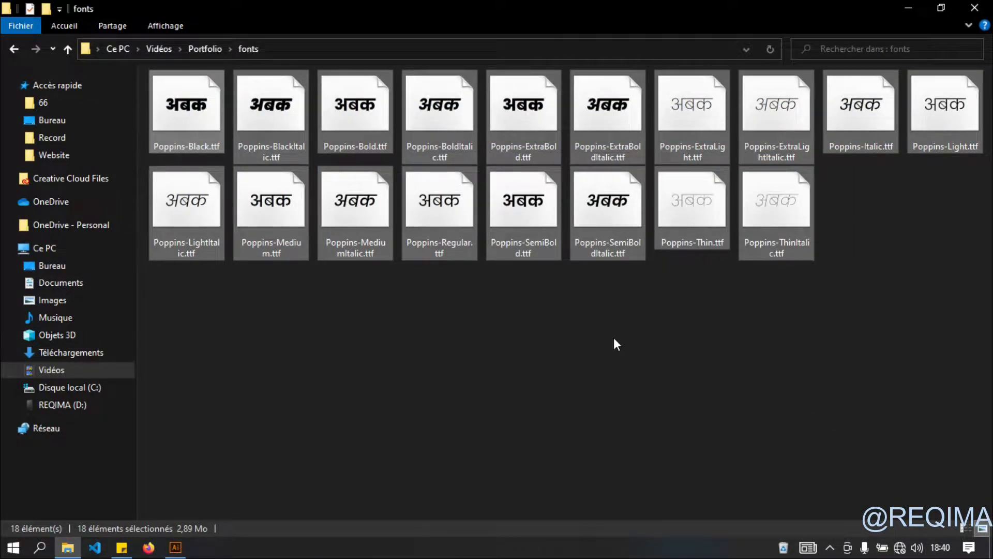
- Review the pictures in the Portfolio folder's image subfolder, return to the Portfolio folder and minimize the file window
left_click(20, 48)
double_click(280, 127)
left_click_drag(582, 253, 7, 24)
left_click(369, 188)
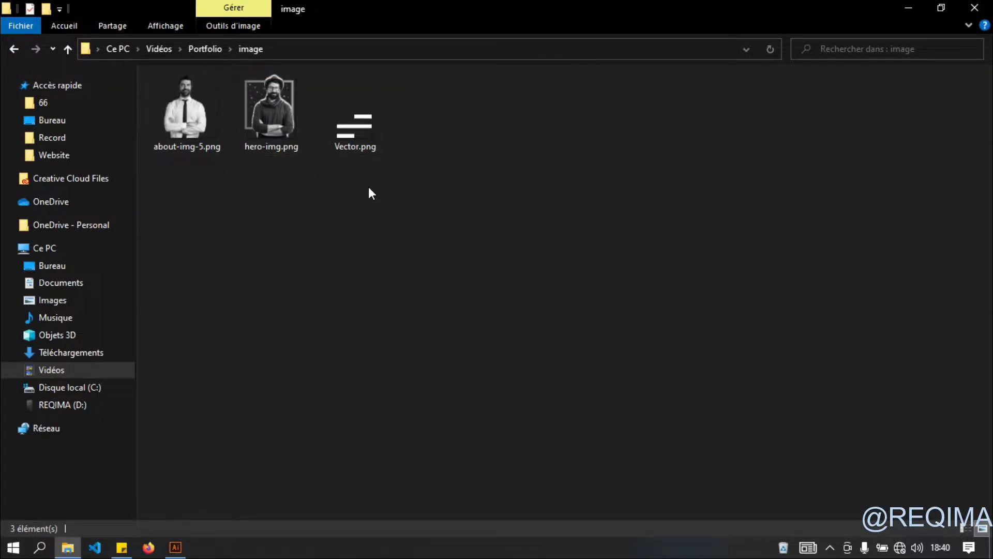
left_click(13, 51)
left_click(13, 51)
double_click(199, 98)
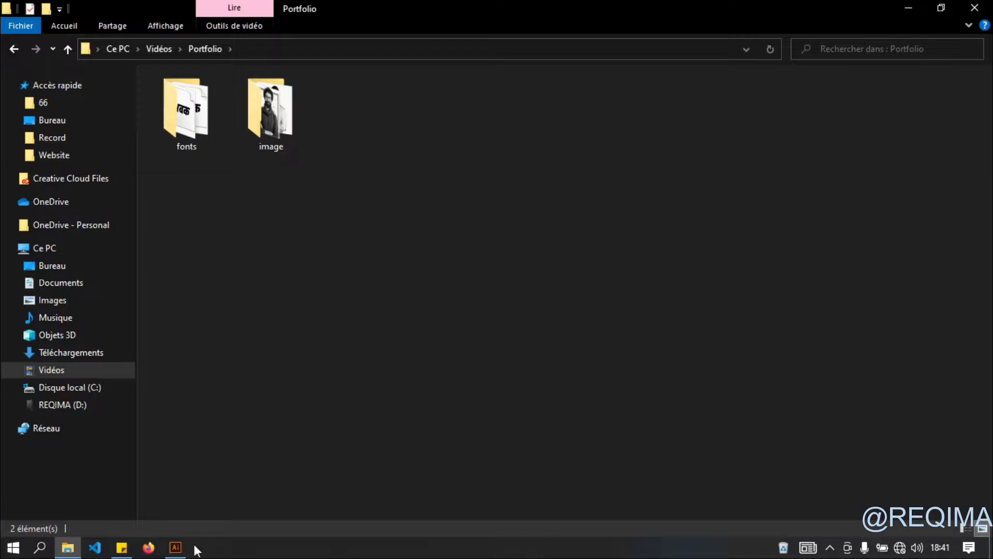
left_click(908, 8)
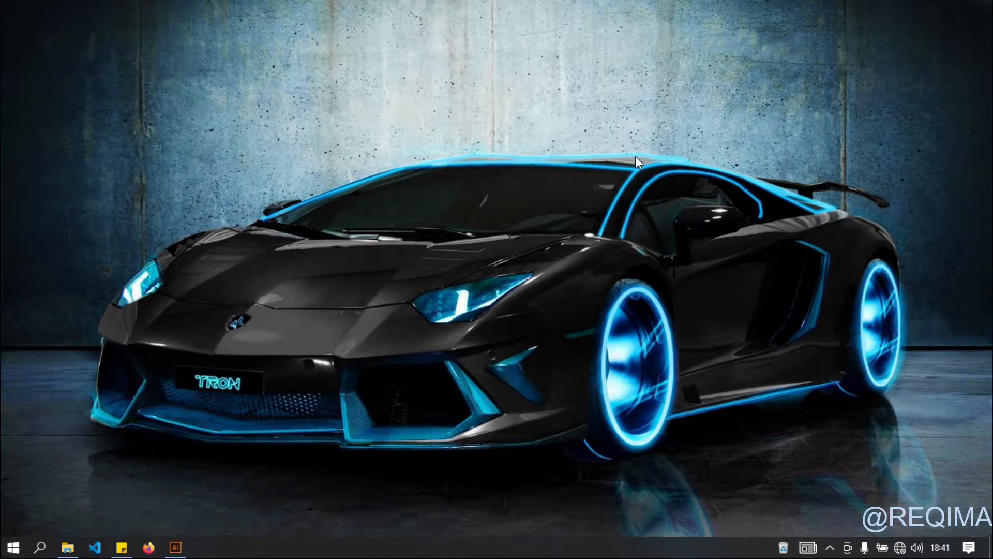
- Switch to Illustrator and start a new document in pixels, 1360 wide by 2000 high
left_click(186, 549)
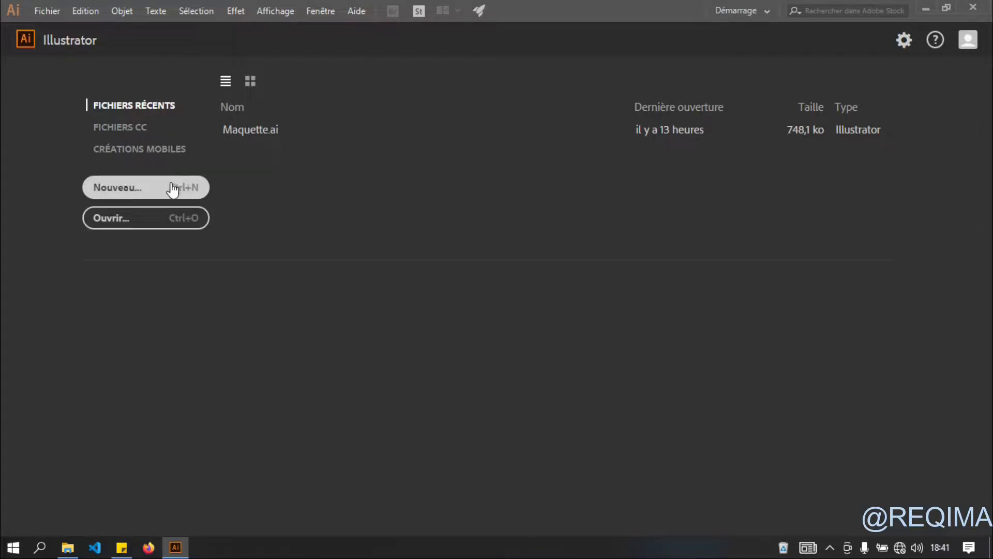
left_click(48, 11)
left_click(75, 27)
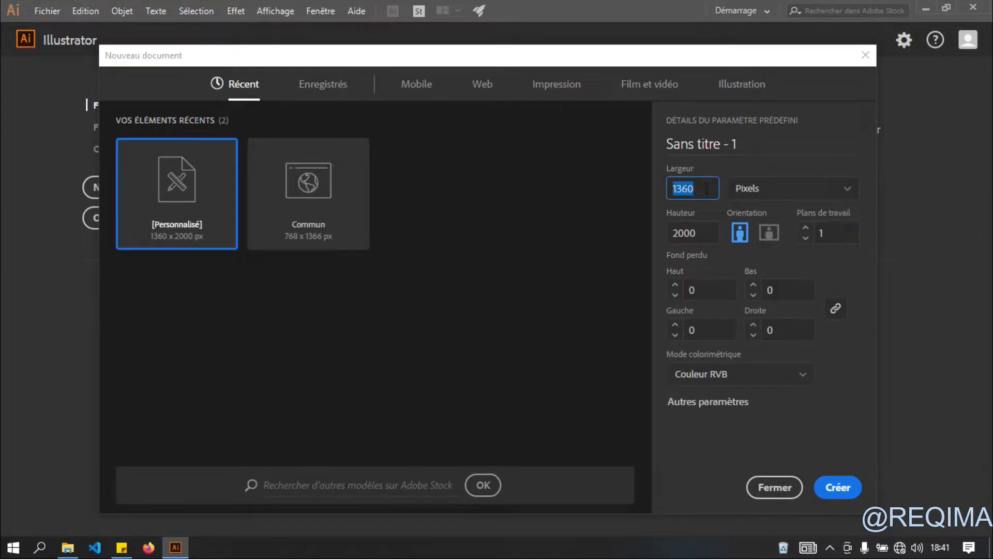
left_click(816, 195)
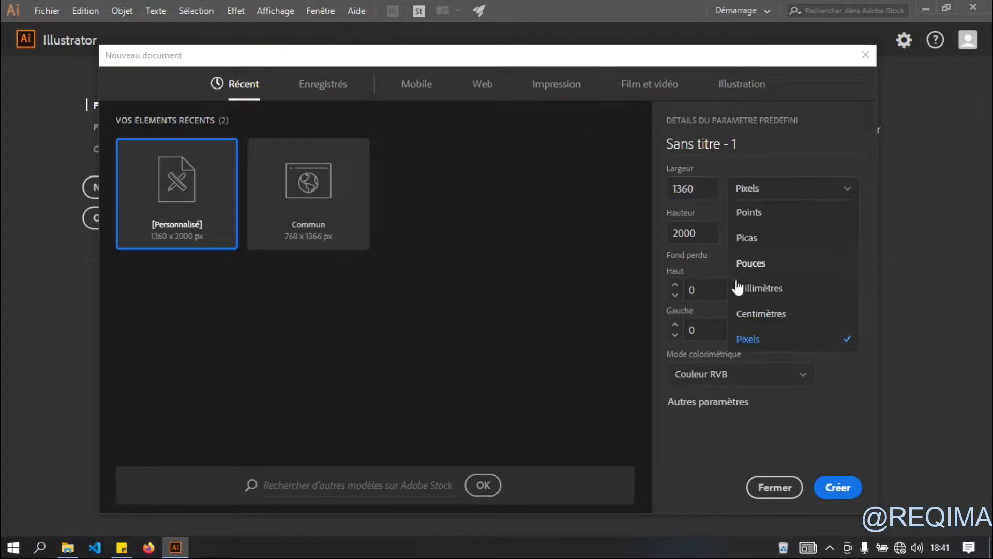
left_click(752, 338)
left_click(714, 234)
left_click_drag(713, 234, 623, 223)
left_click(702, 263)
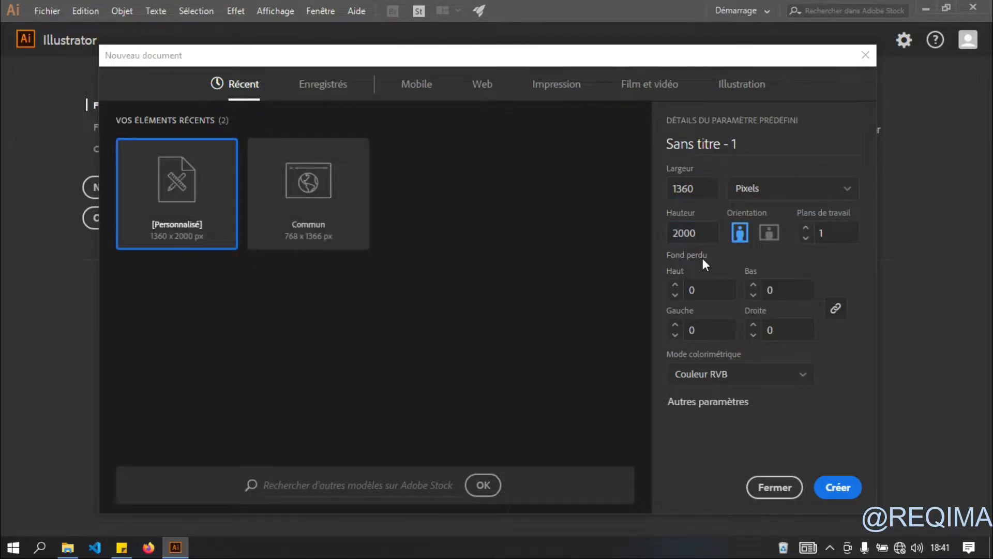
double_click(713, 227)
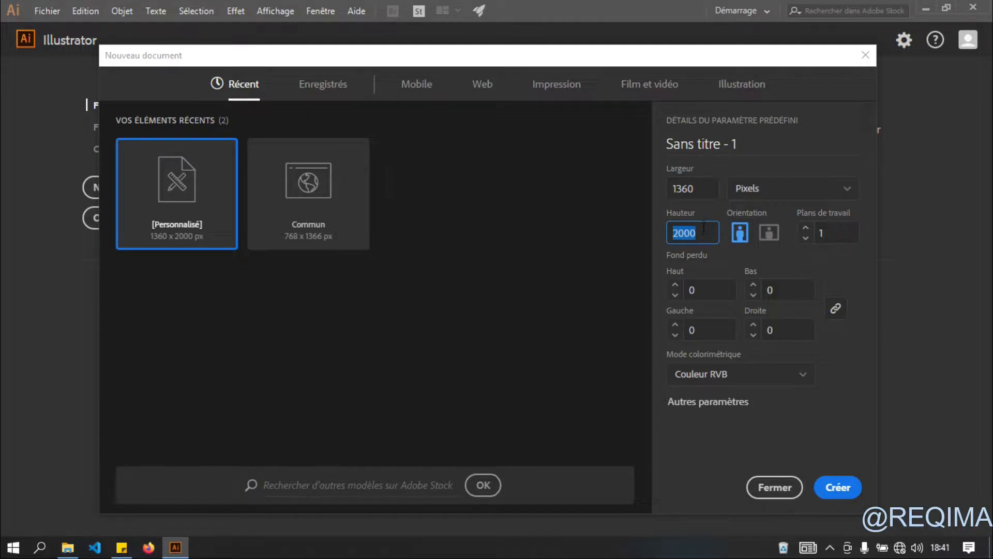
- Create the document with one artboard, RVB colour mode and raster effects at Ecran (72 ppp)
left_click(840, 236)
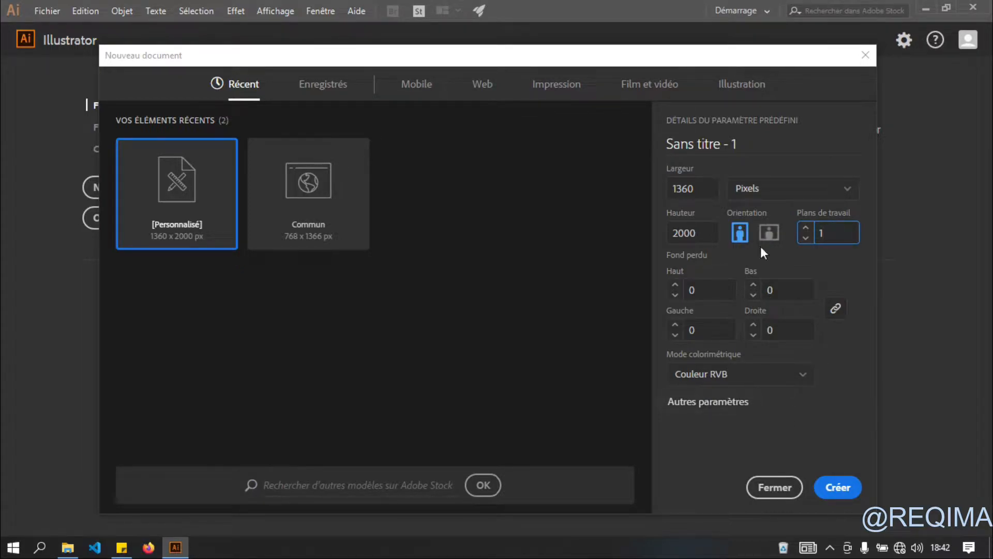
left_click(716, 376)
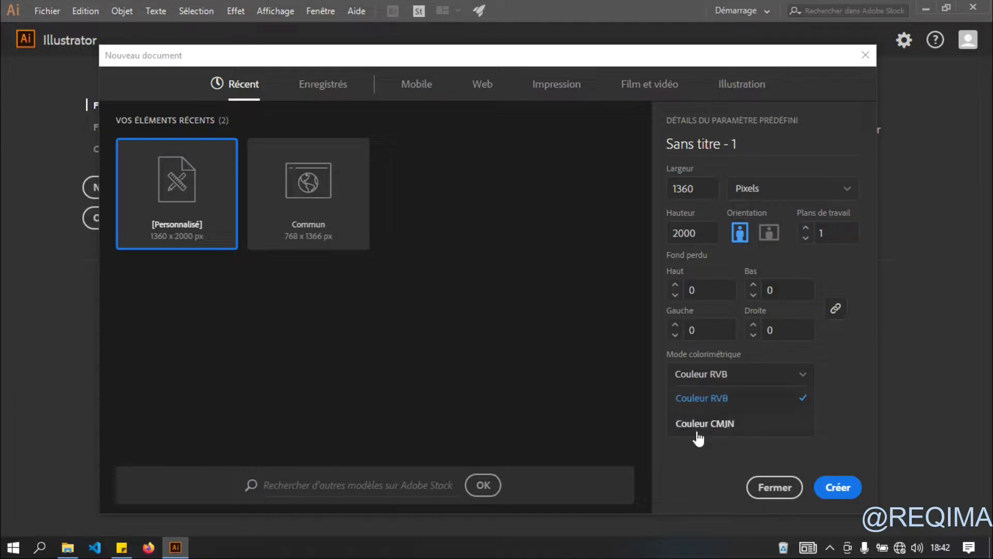
left_click(700, 400)
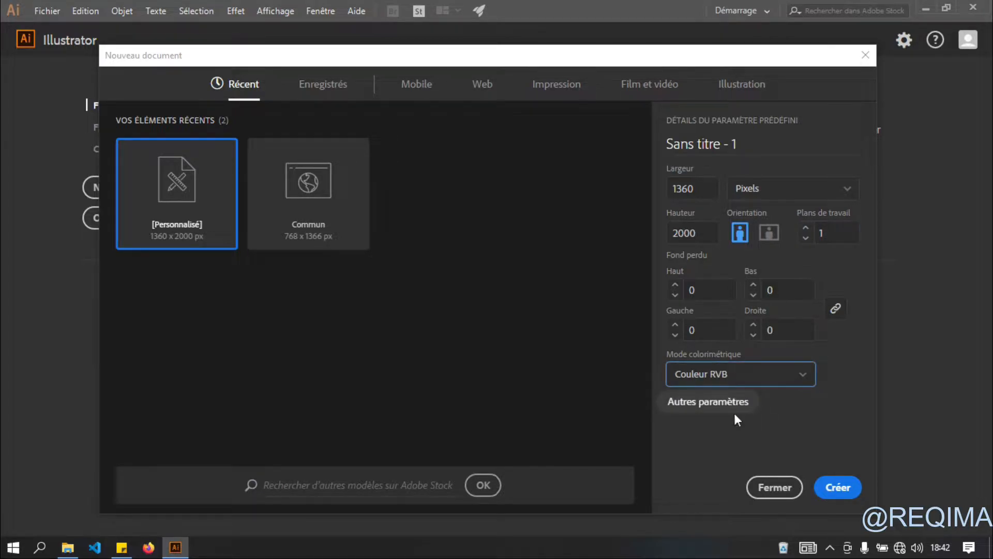
left_click(704, 403)
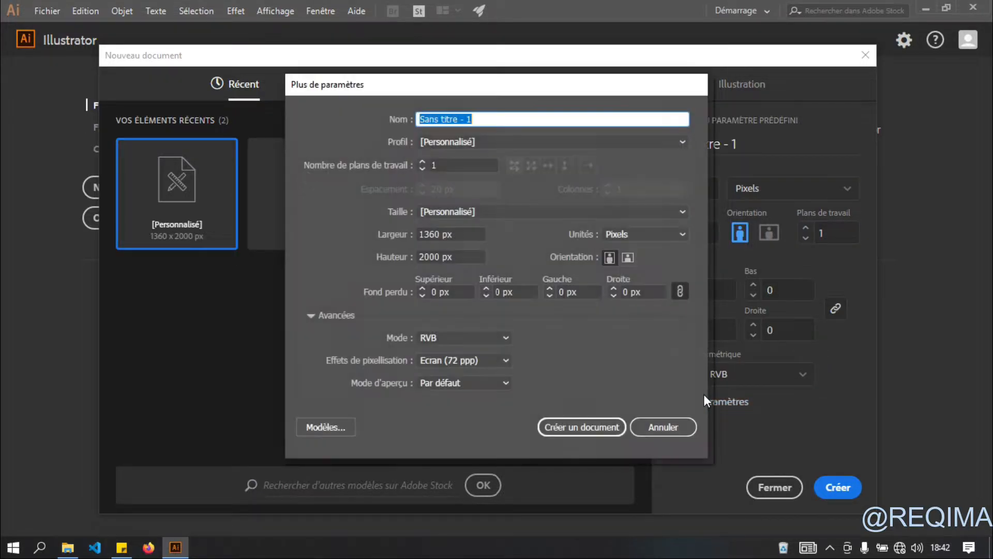
left_click(433, 361)
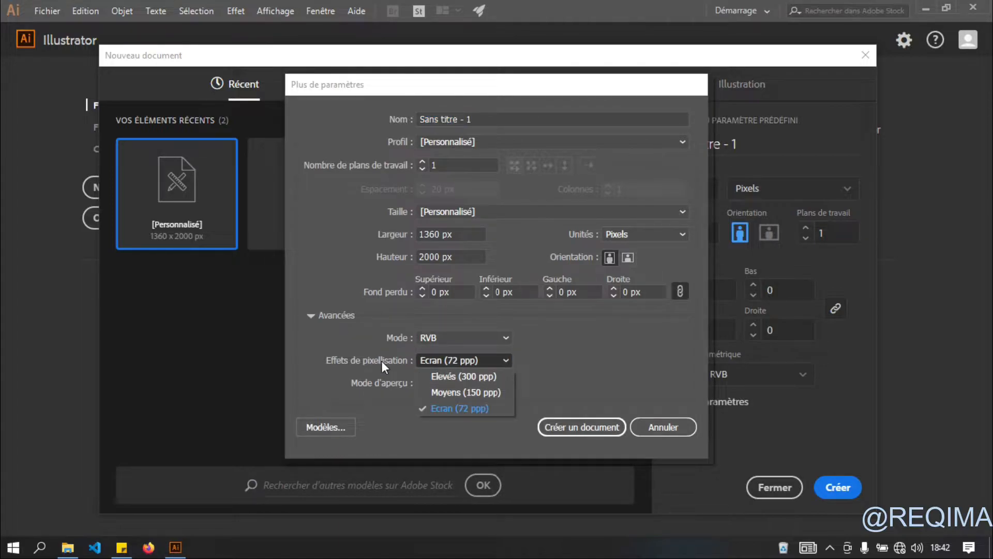
left_click(452, 411)
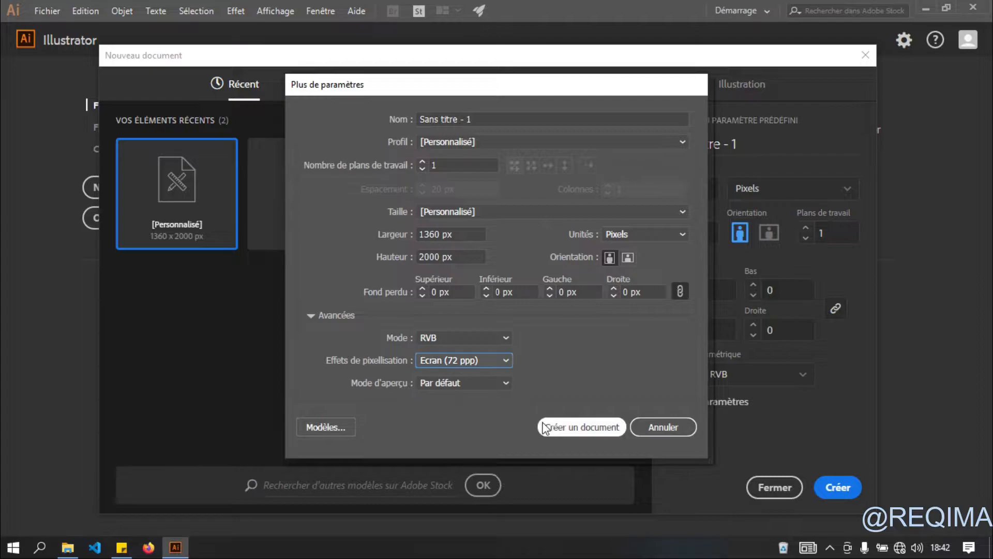
left_click(582, 425)
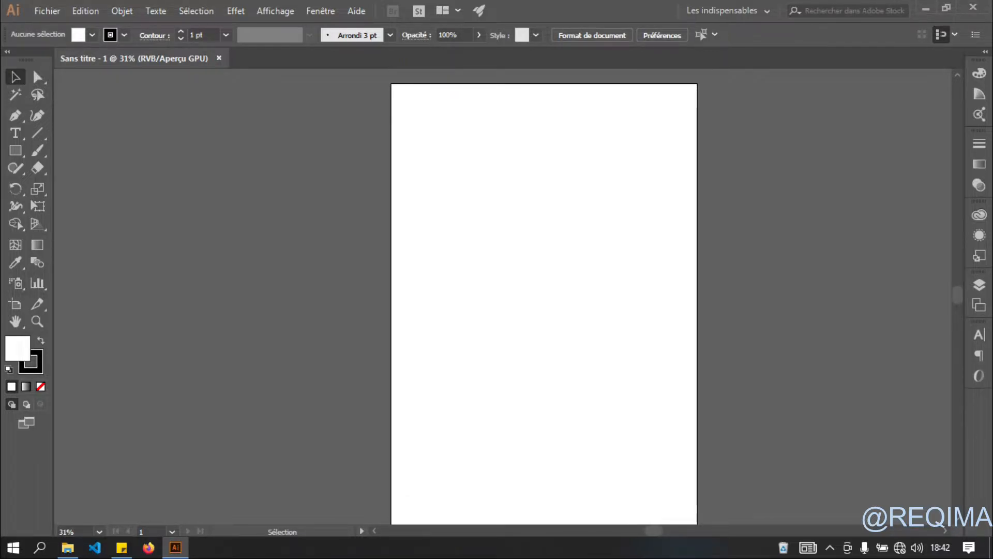
- Rename the document's artboard as Ecran
left_click(15, 310)
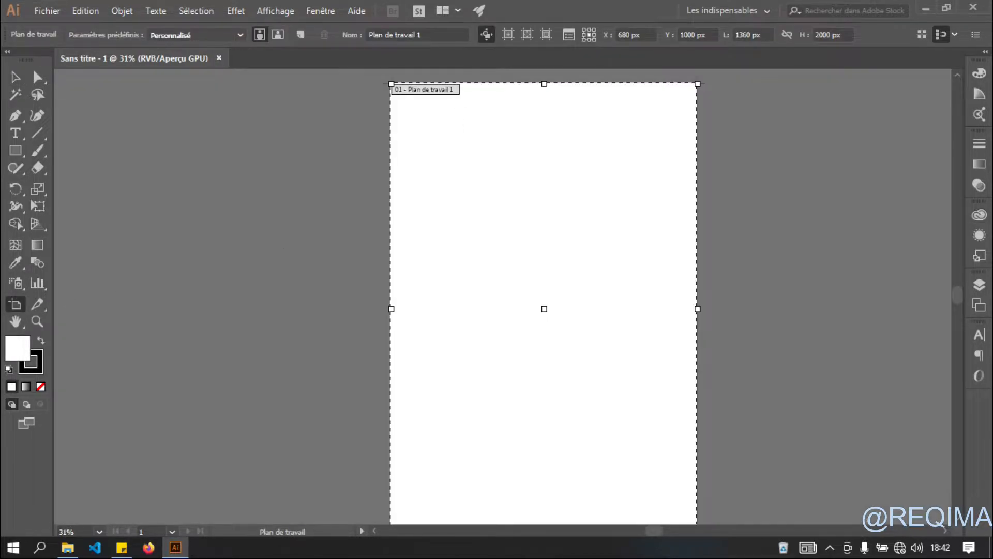
left_click_drag(428, 35, 300, 24)
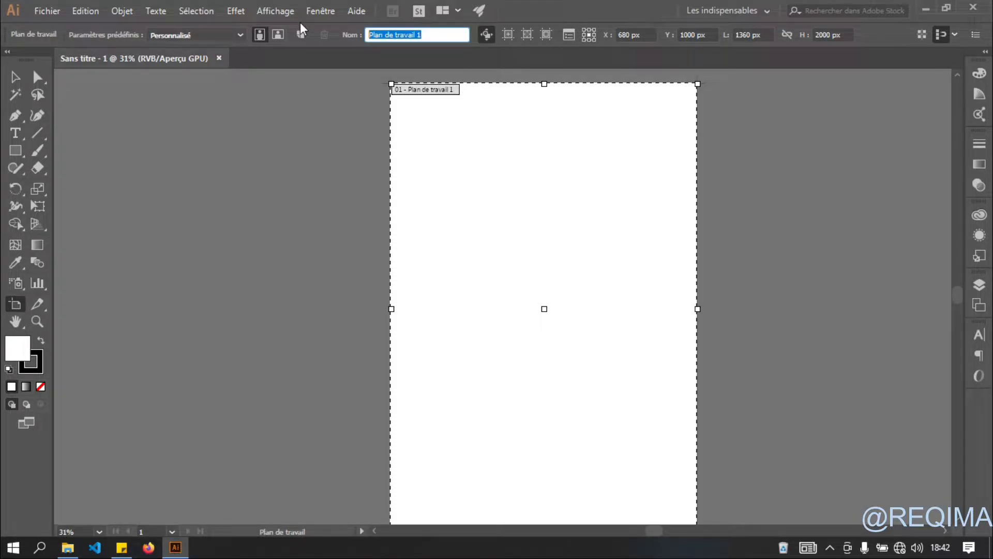
type("Ecran")
key("Return")
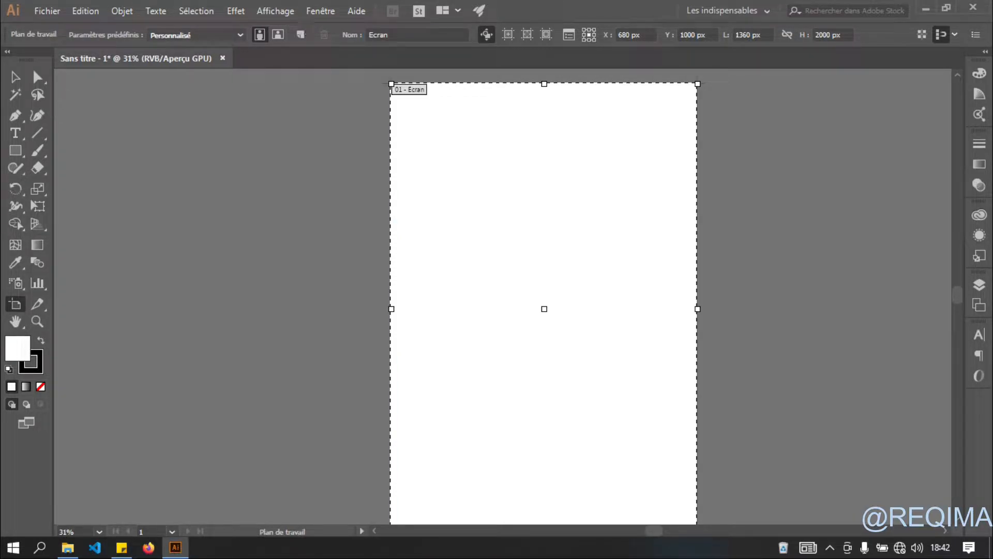
- Draw a second artboard of about 765 × 1802 px beside Ecran, aligned with its upper edge
left_click_drag(816, 174, 777, 155)
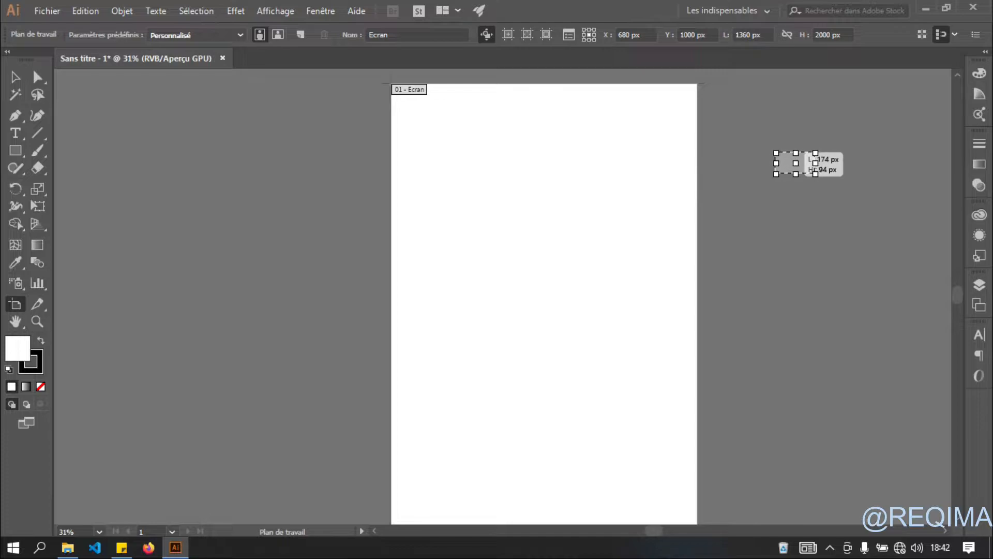
key("Delete")
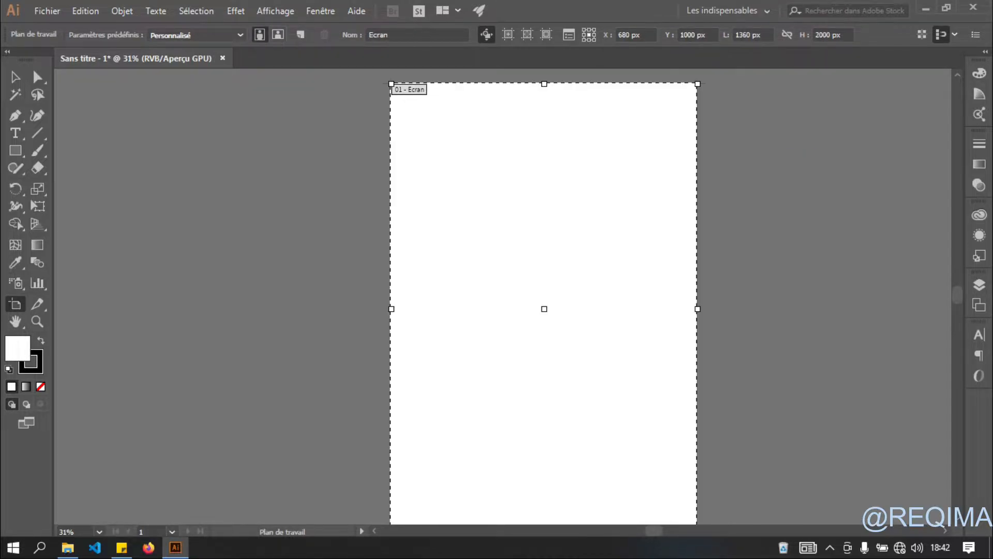
left_click_drag(654, 532, 677, 531)
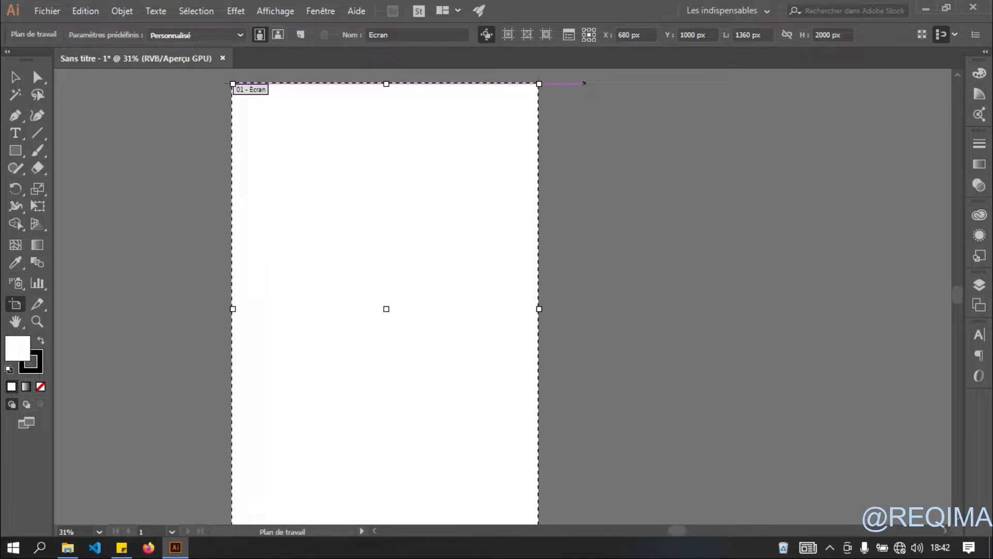
left_click_drag(584, 83, 757, 489)
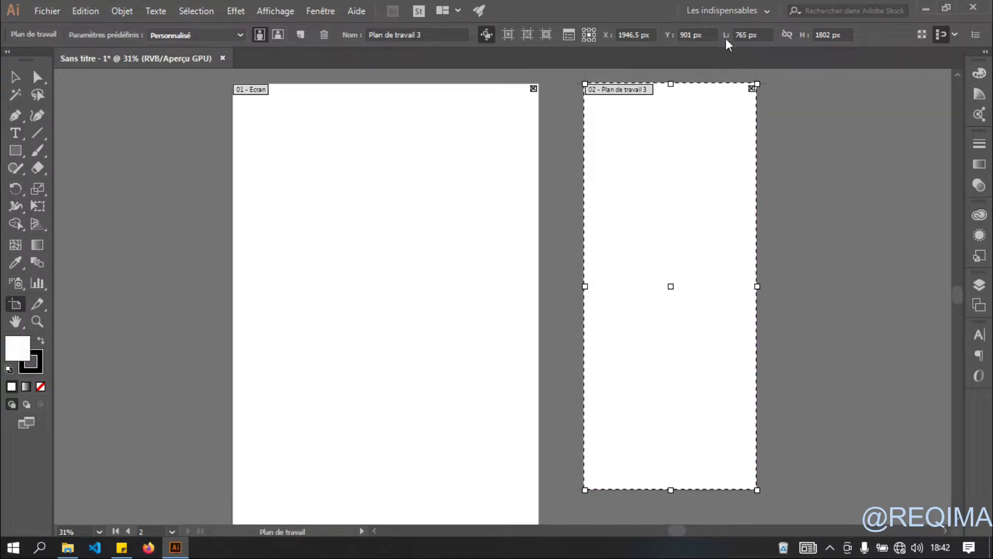
- Resize the second artboard to 640 × 2000 px and move it level with Ecran's upper edge
left_click(751, 35)
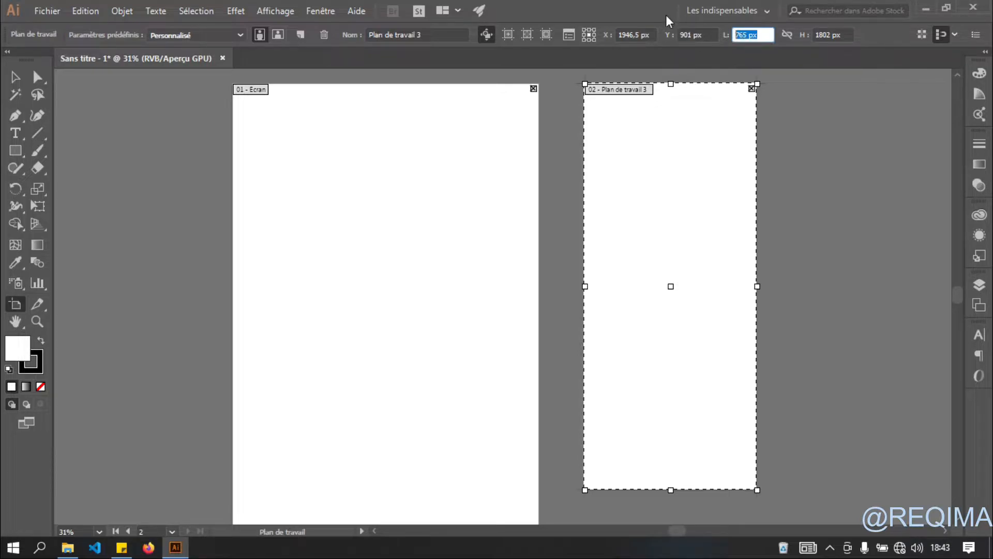
type("640")
key("Return")
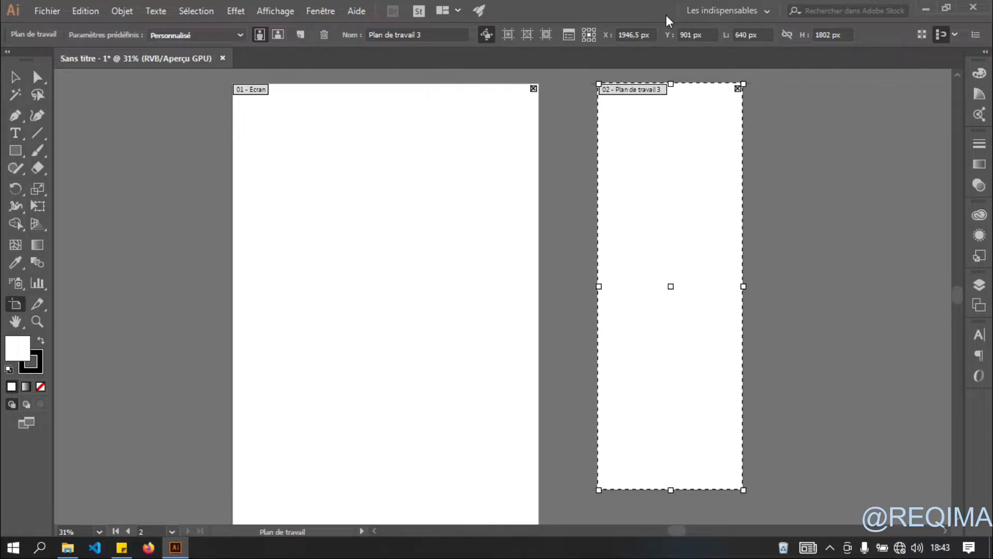
key("Tab")
type("2000")
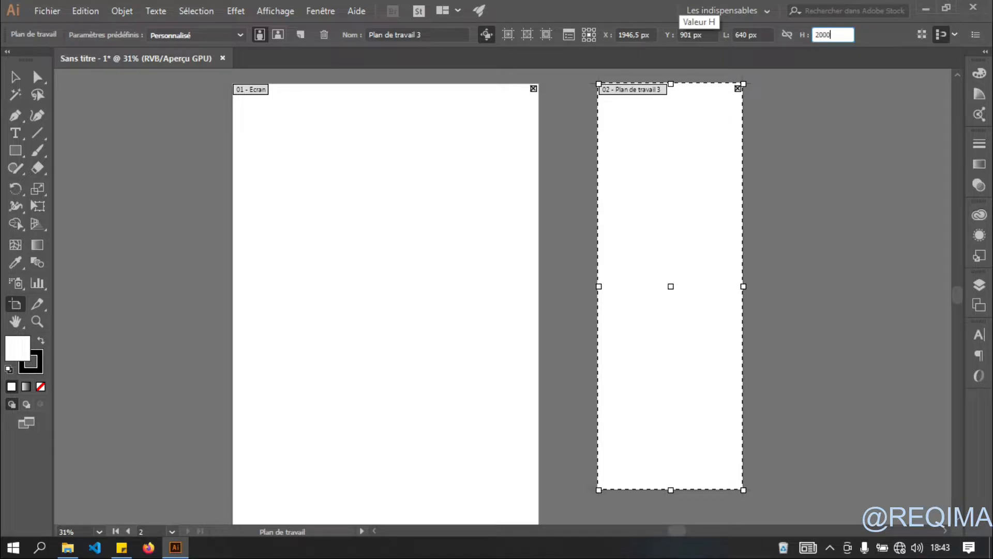
key("Return")
scroll(681, 135, "up", 1)
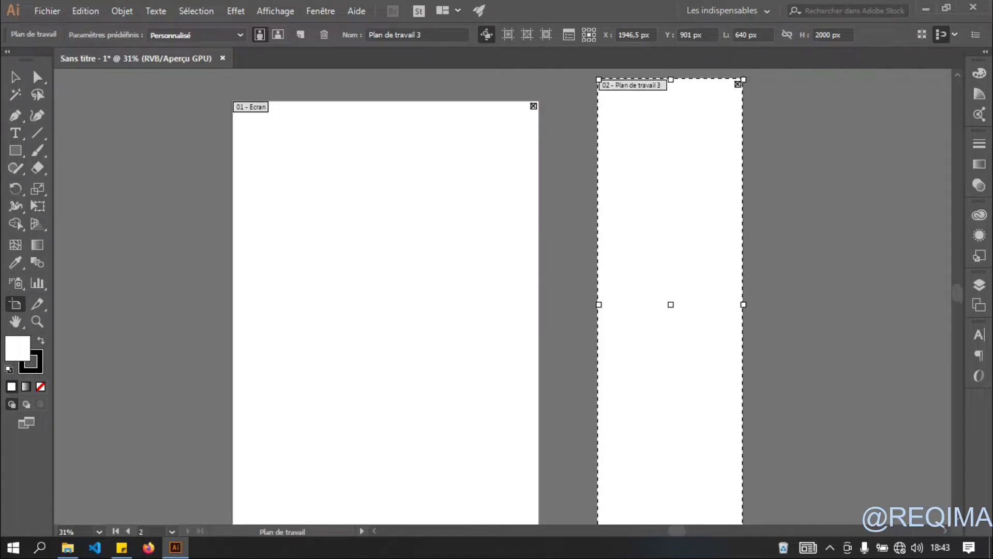
left_click_drag(671, 305, 670, 326)
- Rename the second artboard as Mobile and leave artboard editing
left_click_drag(428, 35, 220, 2)
type("M")
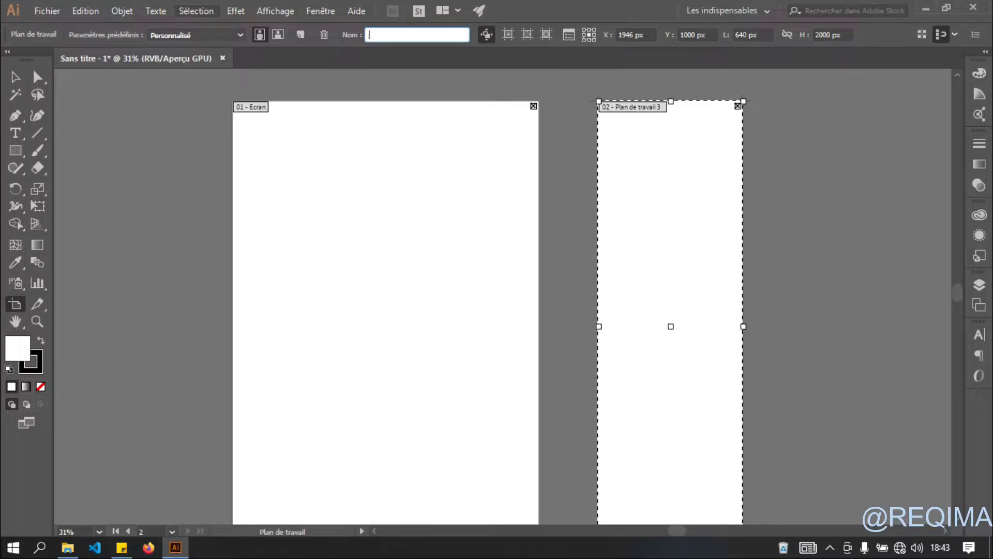
type("obile")
key("Return")
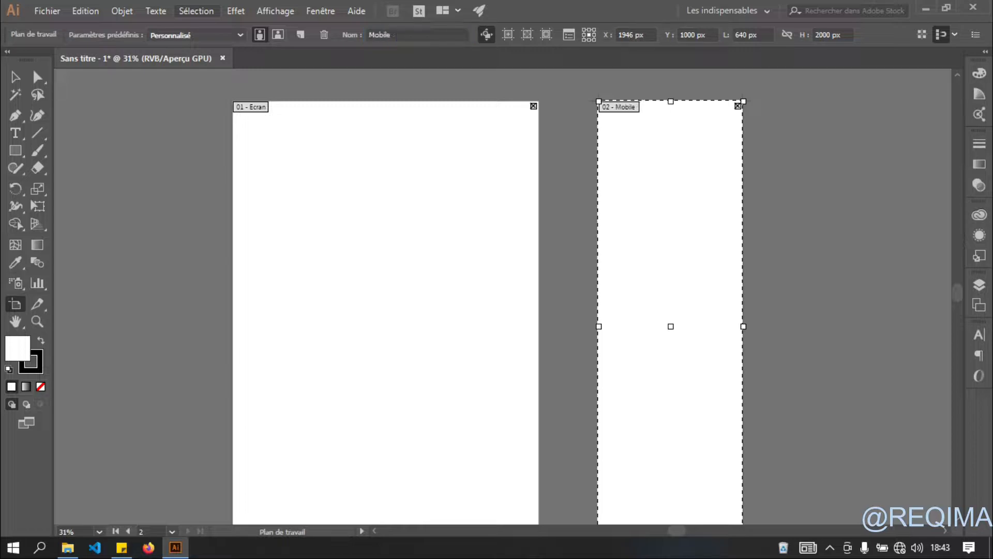
left_click(16, 77)
scroll(502, 296, "down", 5)
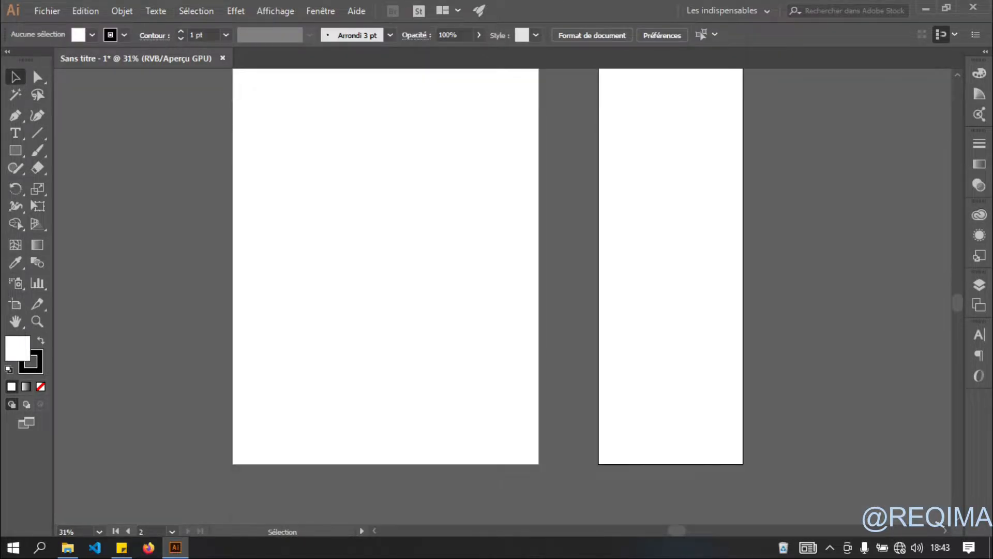
scroll(502, 296, "up", 3)
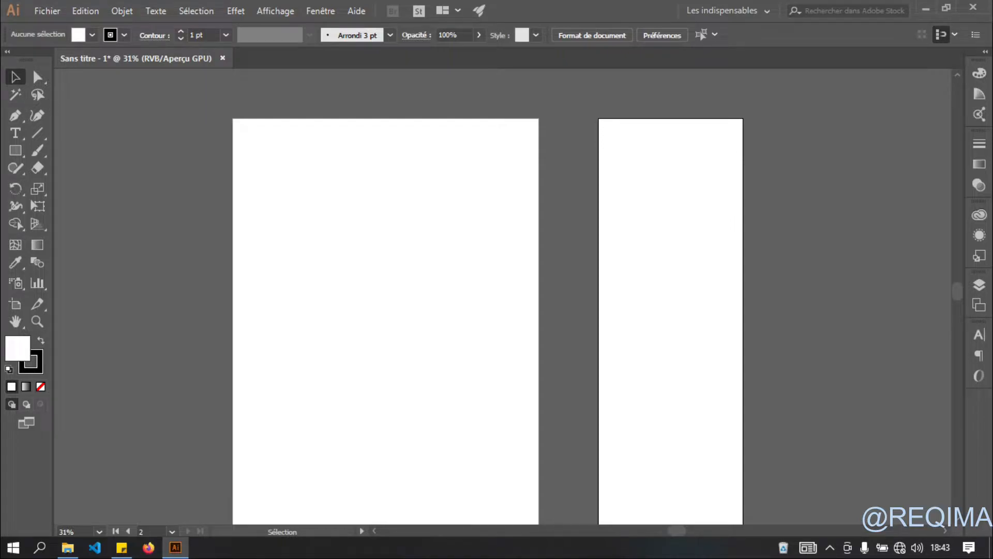
- Show the centre mark on the Ecran and Mobile artboards and leave artboard editing
left_click(15, 303)
left_click(446, 156)
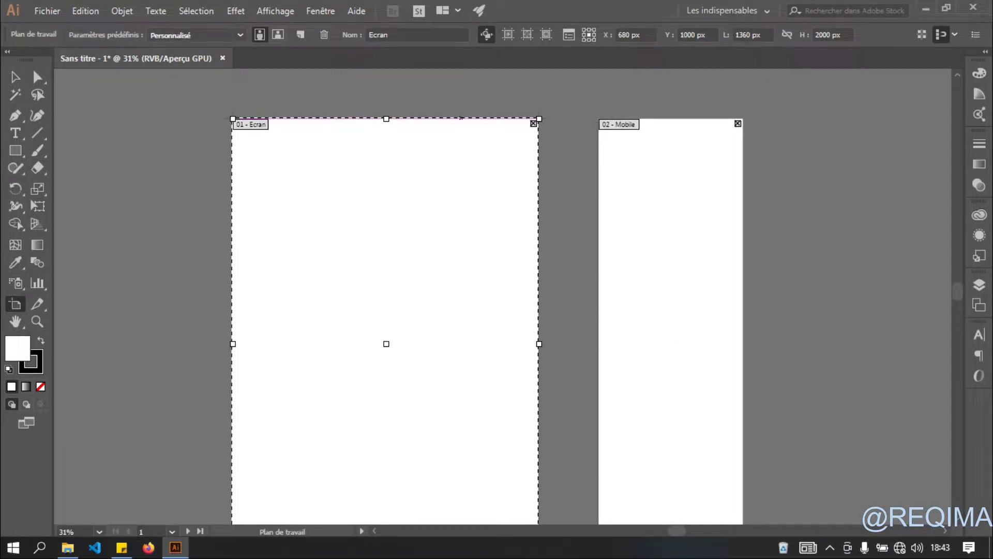
left_click(509, 36)
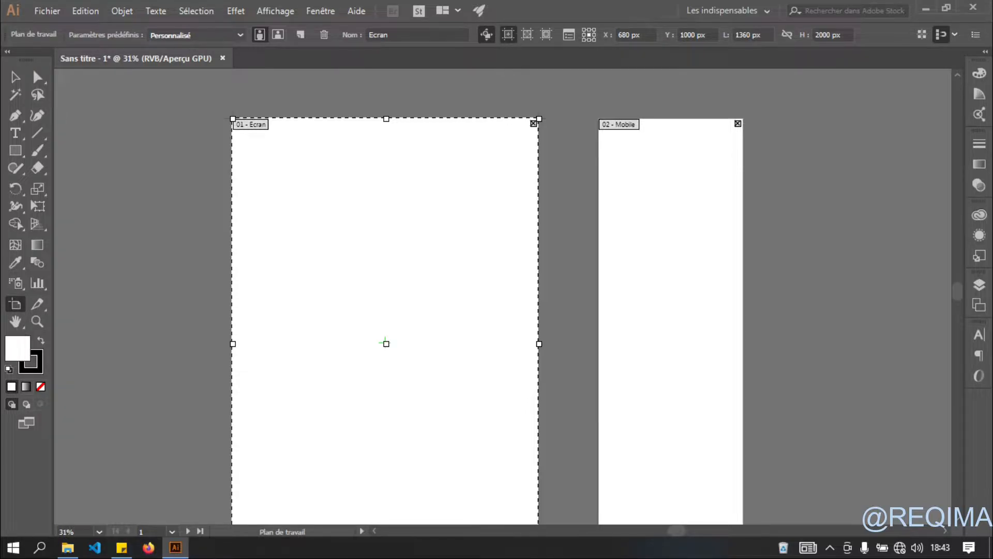
left_click(662, 181)
key("Escape")
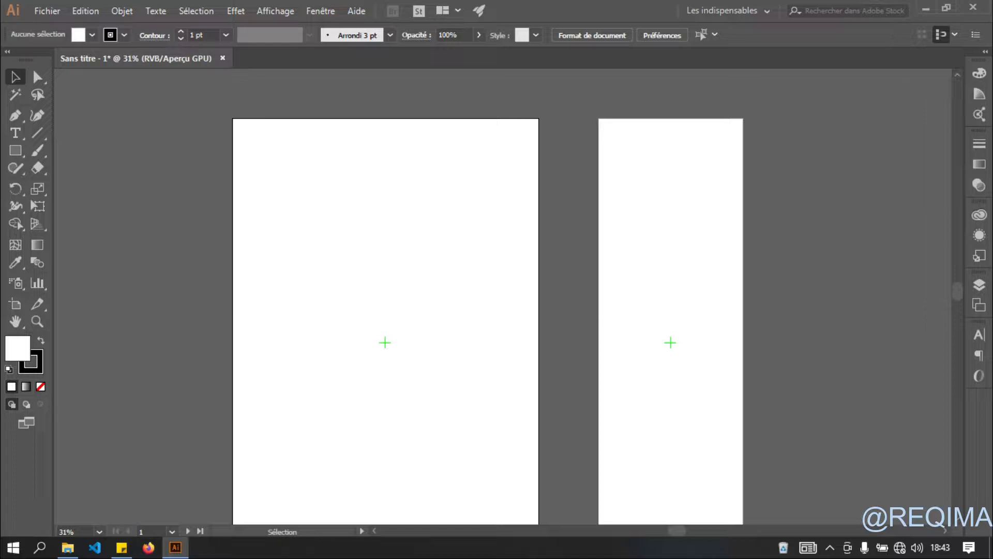
- Show the document rulers
left_click(39, 320)
left_click_drag(381, 135, 422, 135)
scroll(422, 135, "up", 1)
scroll(235, 154, "up", 1)
left_click(234, 155)
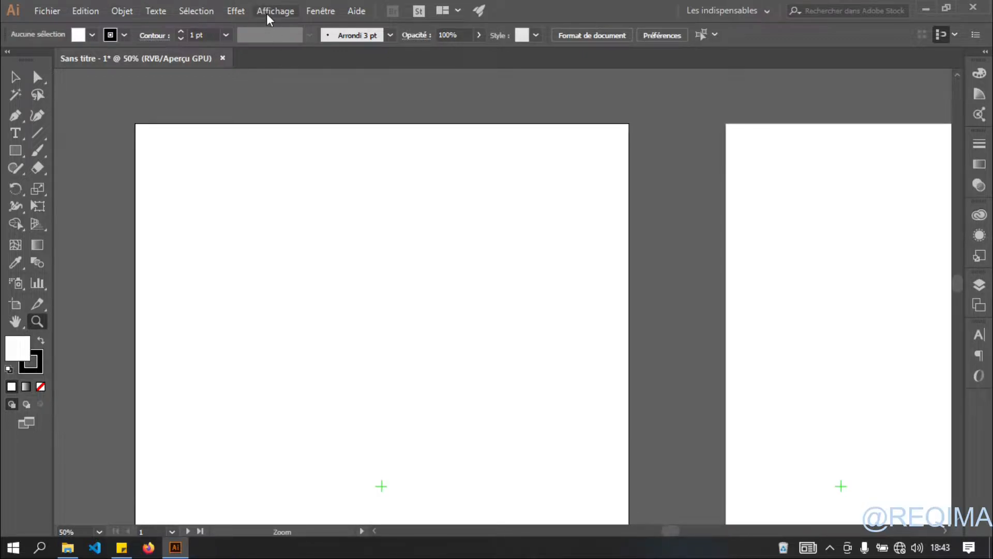
left_click(266, 13)
mouse_move(350, 329)
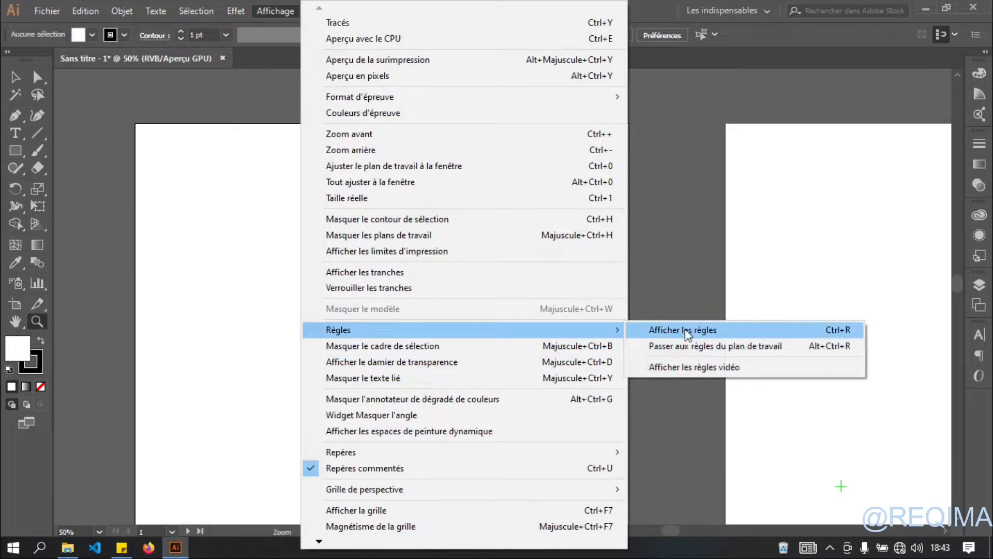
left_click(729, 332)
left_click(14, 79)
left_click_drag(363, 259, 426, 273)
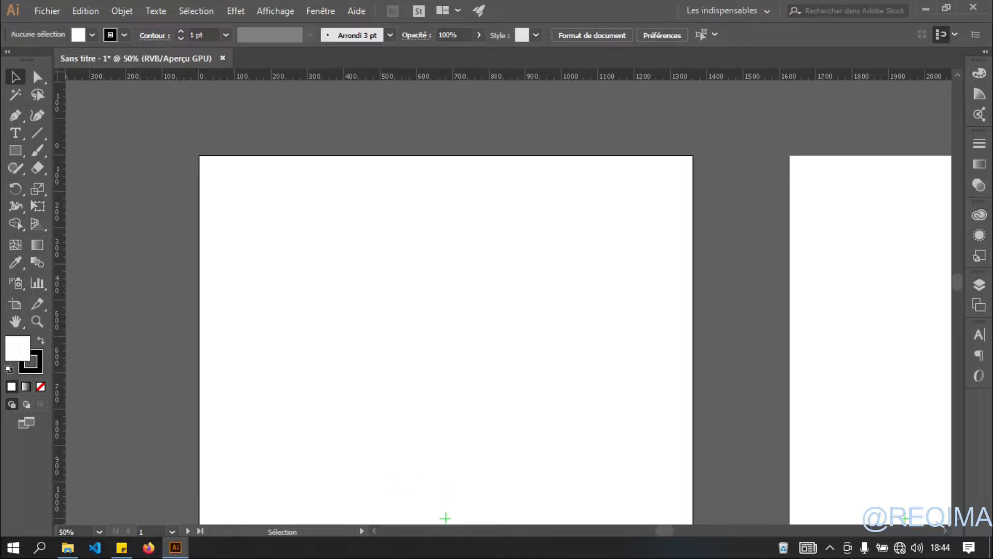
- Draw a square of about 50 × 50 px and snap it into Ecran's upper-left corner
key("ctrl+plus")
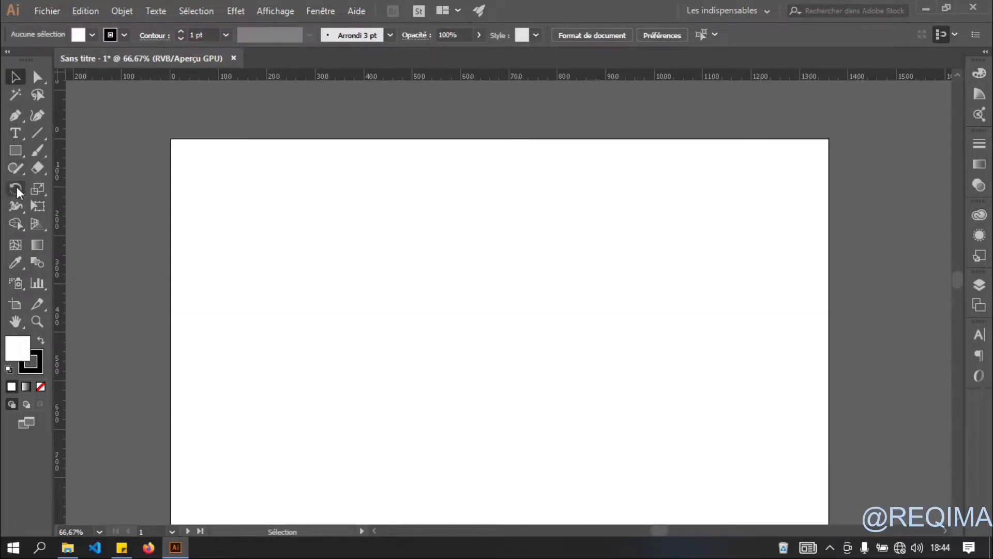
left_click(17, 153)
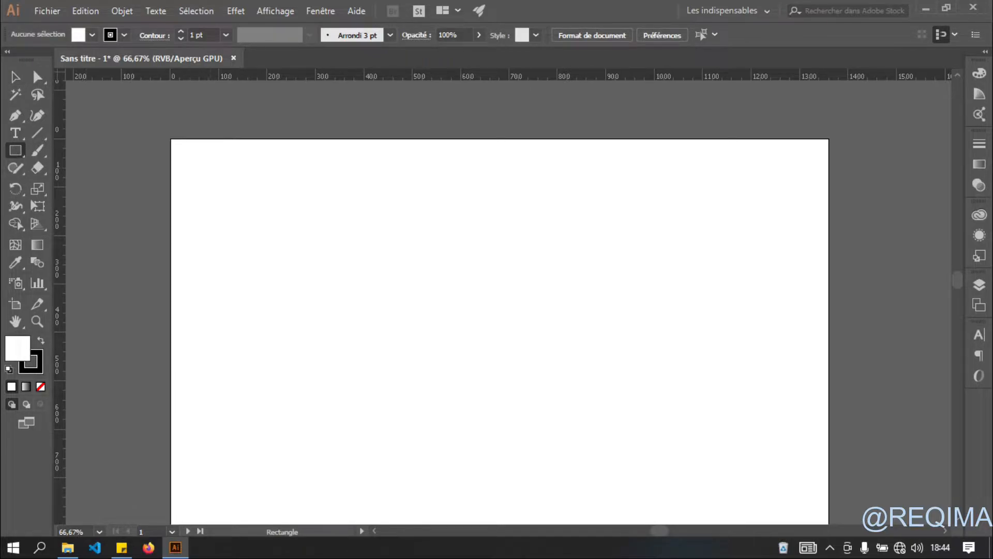
key("ctrl+plus")
key("ctrl+plus")
key("ctrl+plus")
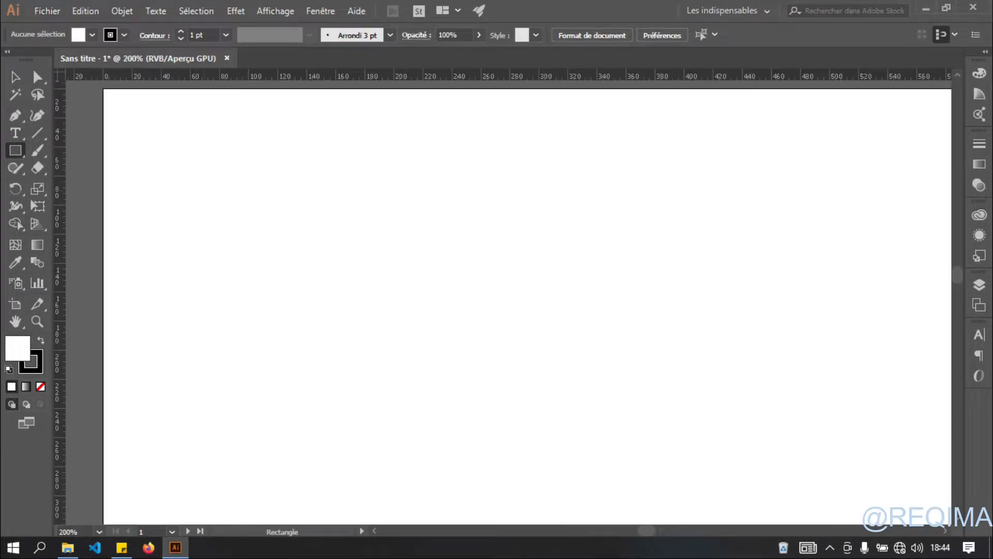
left_click_drag(246, 246, 277, 258)
mouse_move(283, 208)
left_mouse_down()
mouse_move(322, 237)
mouse_move(340, 278)
mouse_move(355, 280)
left_mouse_up()
key("v")
left_click_drag(334, 206, 284, 202)
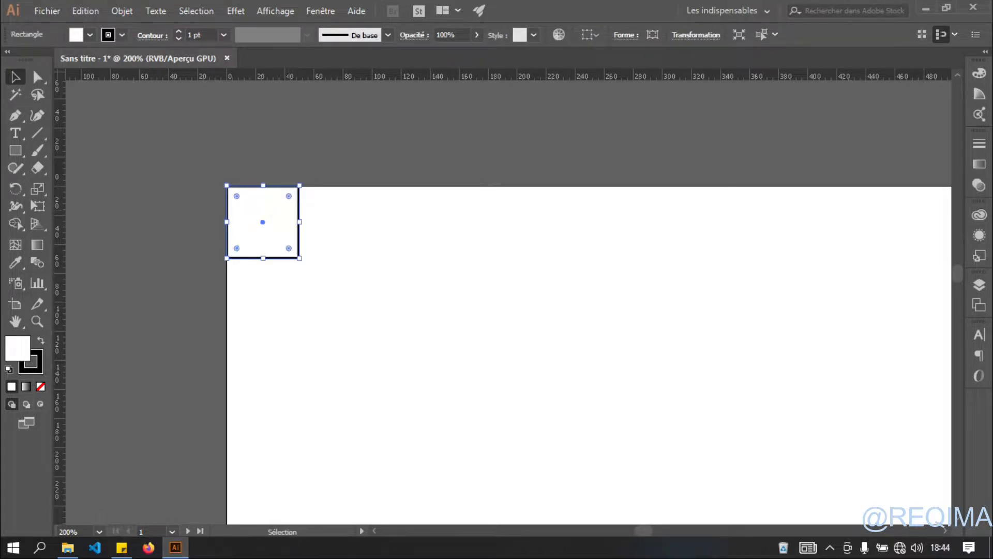
- Try to place a vertical guide along the right edge of the corner square, check its alignment closely and undo it
left_click(165, 220)
left_click_drag(59, 311, 300, 310)
scroll(304, 232, "up", 4)
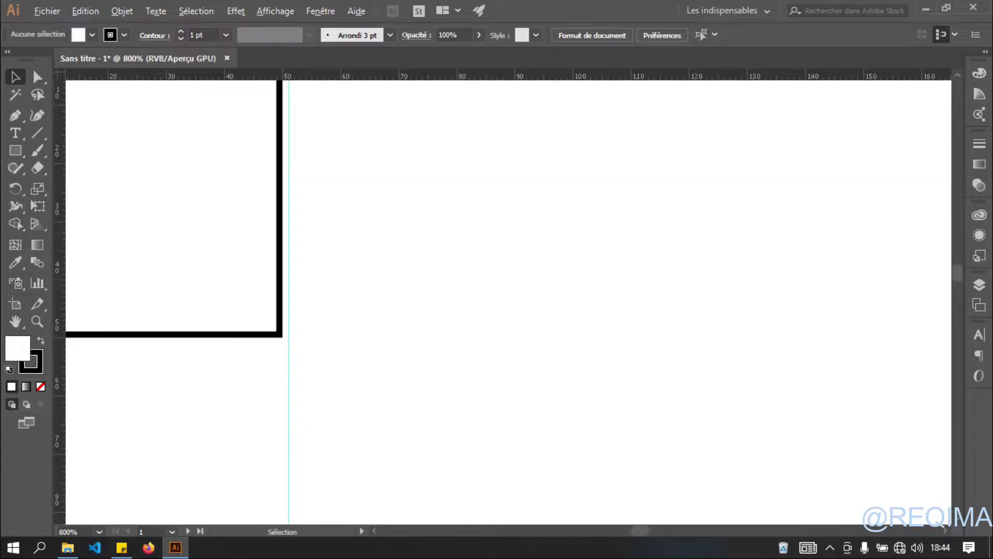
left_click(285, 252)
left_click(300, 270)
scroll(300, 270, "down", 3)
left_click_drag(288, 359, 313, 373)
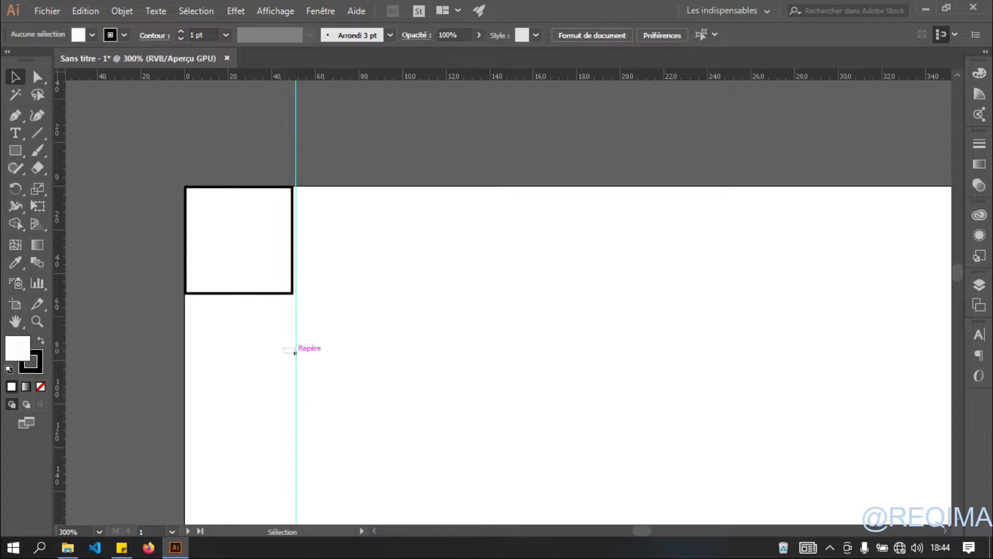
scroll(304, 254, "up", 3)
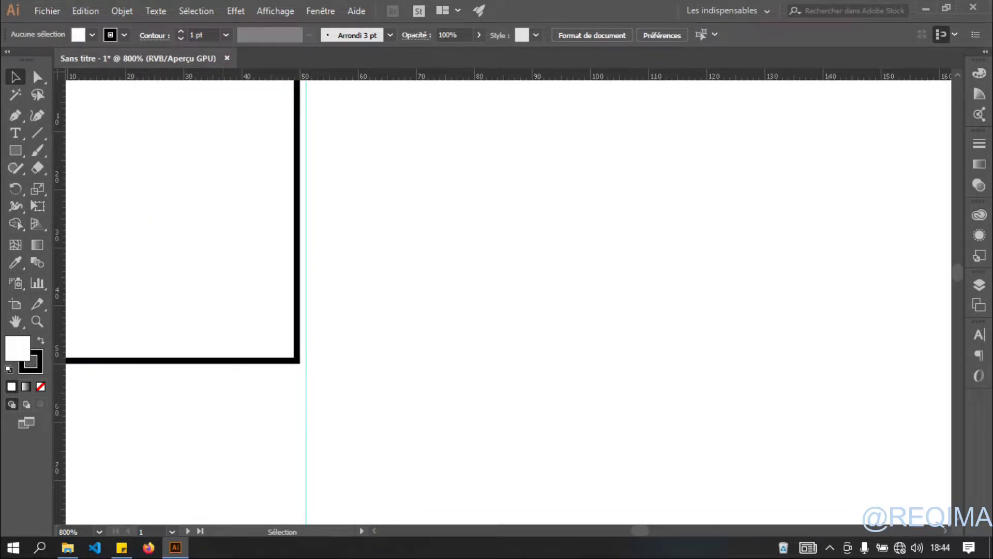
scroll(413, 296, "down", 1)
scroll(413, 296, "down", 3)
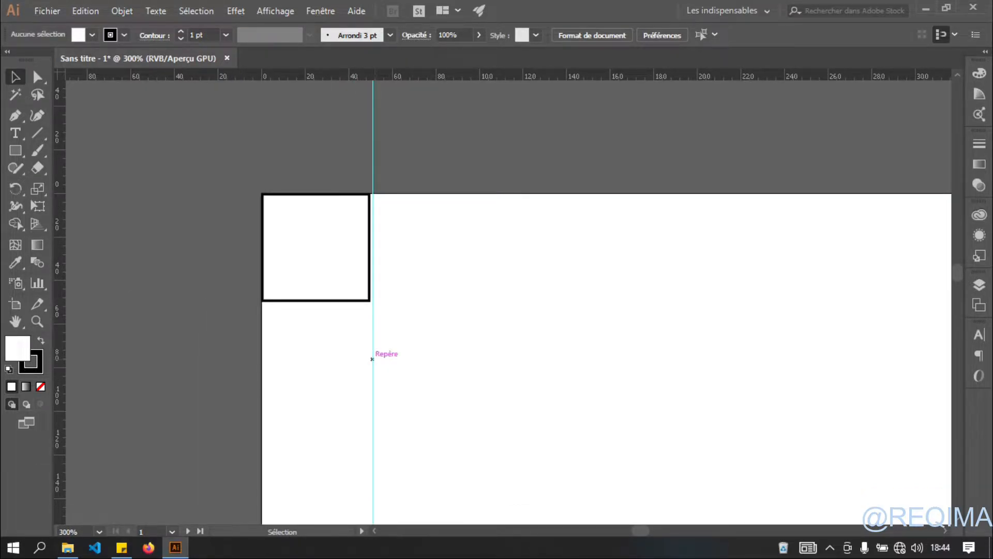
key("ctrl+z")
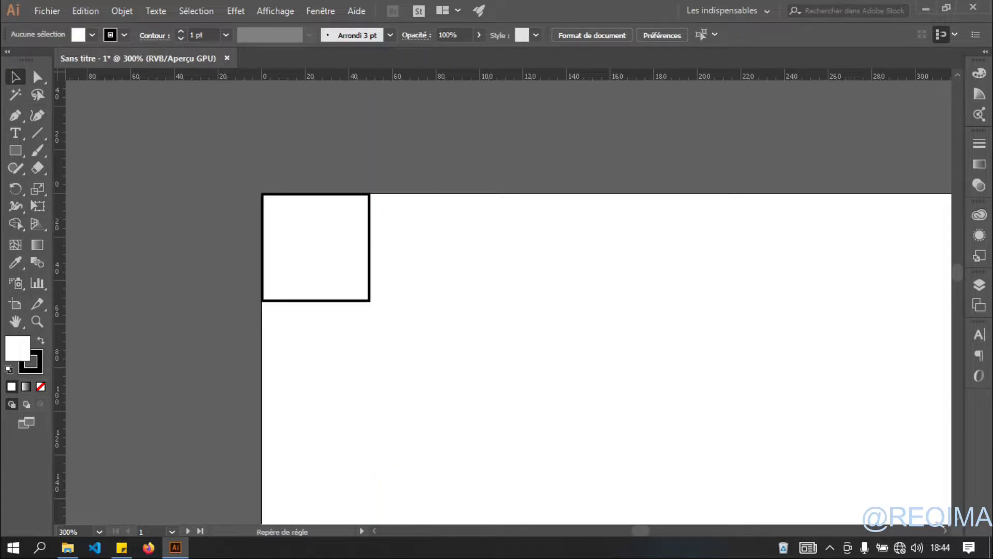
- Place a vertical guide on the square's right edge and a horizontal guide on its lower edge, about 50 px inside Ecran
left_click_drag(60, 234, 370, 234)
left_click_drag(431, 75, 425, 301)
scroll(425, 263, "down", 3)
key("space")
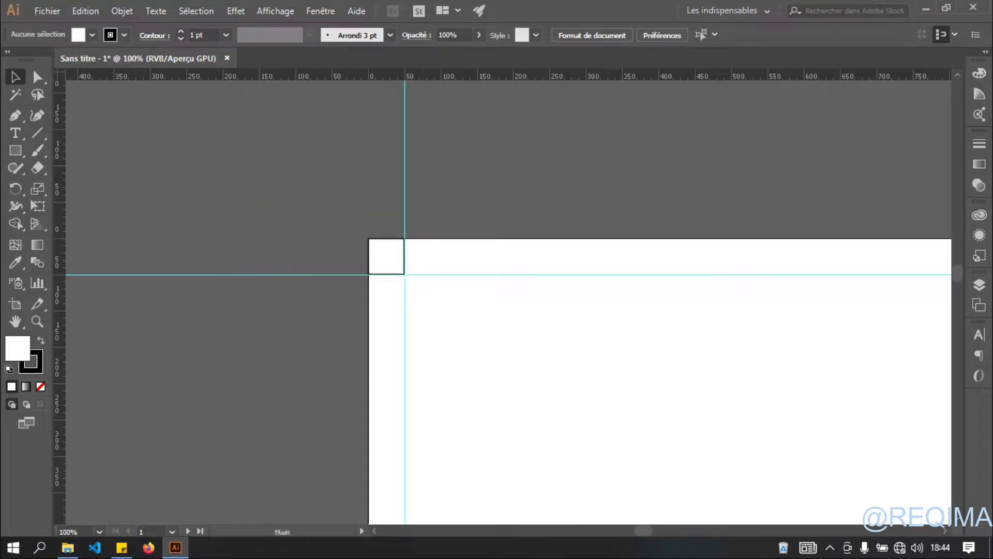
- Move the square from Ecran's upper-left corner into its upper-right corner, above the horizontal guide
left_click_drag(425, 263, 108, 167)
left_click(74, 163)
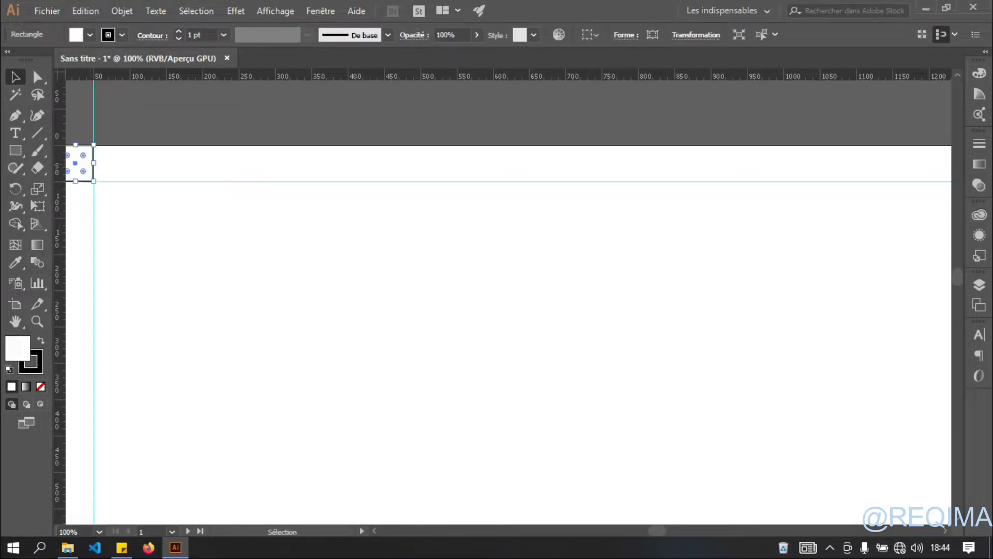
scroll(180, 179, "down", 2)
left_click_drag(129, 167, 613, 170)
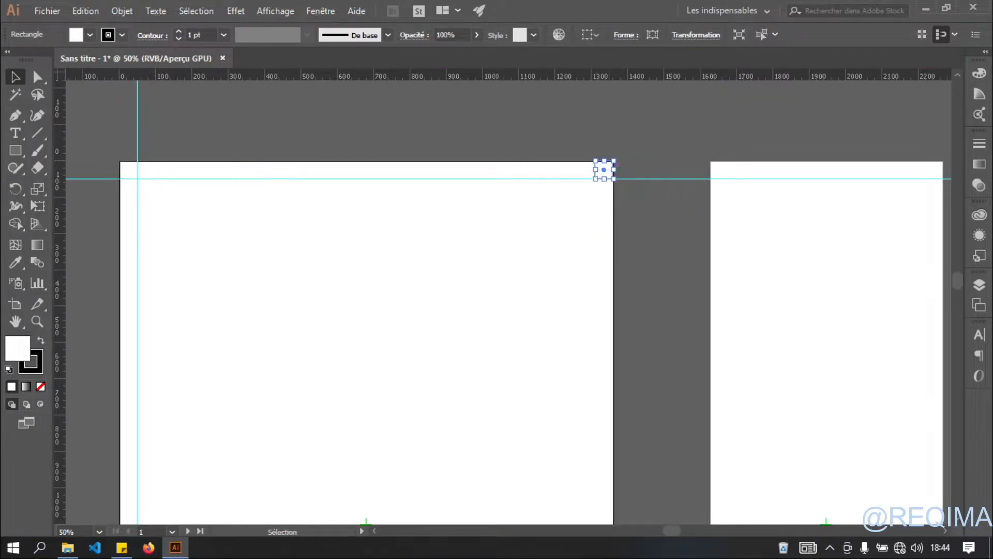
- Try to place a vertical guide on the left edge of the square in the upper-right corner and undo it
left_click_drag(59, 269, 597, 184)
scroll(599, 185, "up", 6)
left_click(634, 207)
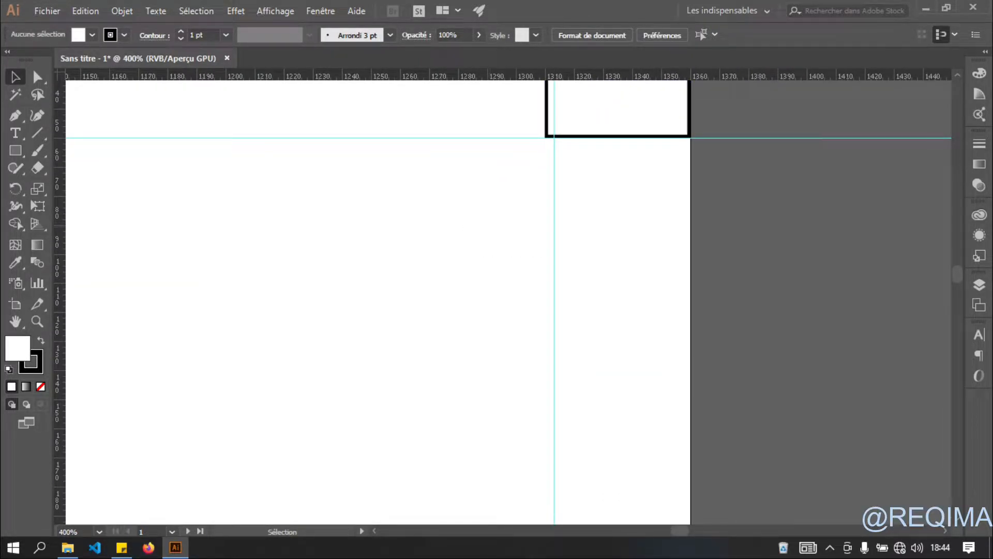
key("ctrl+z")
- Place a vertical guide along the left edge of the upper-right square, about 50 px inside Ecran's right edge
left_click(466, 233)
left_click_drag(60, 232, 542, 232)
left_click_drag(542, 182, 545, 181)
- Delete the square in Ecran's upper-right corner, keeping the margin guides
scroll(575, 181, "up", 3)
left_click(585, 176)
key("Delete")
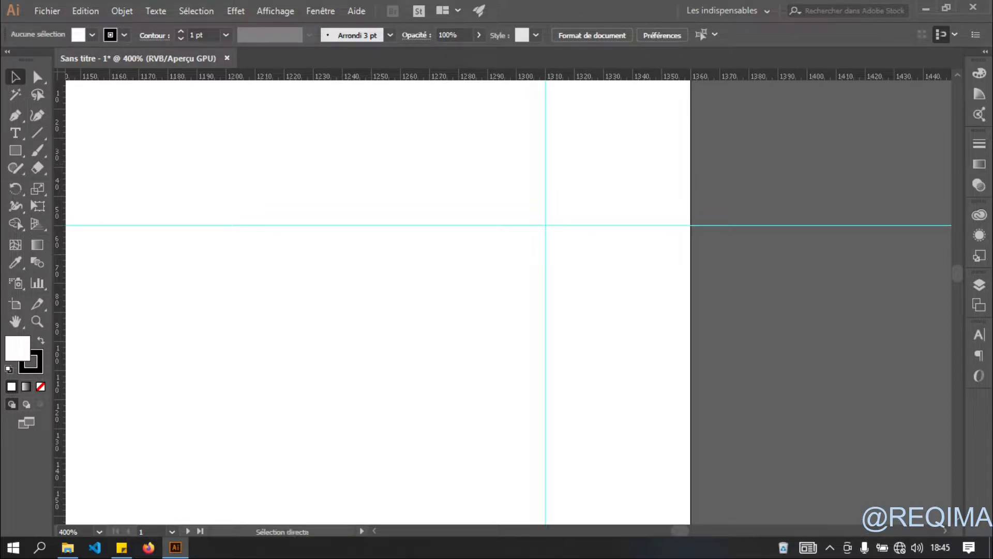
double_click(14, 321)
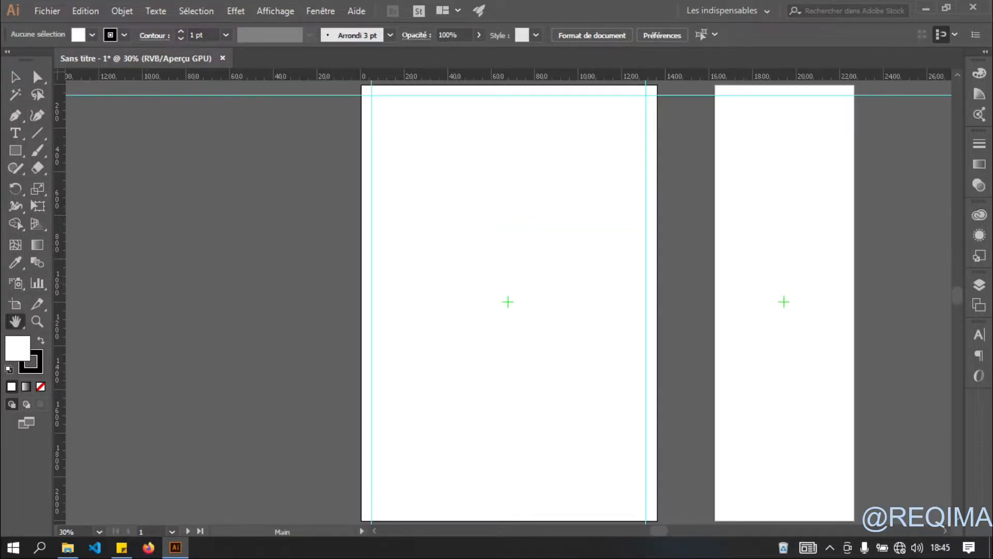
left_click(15, 77)
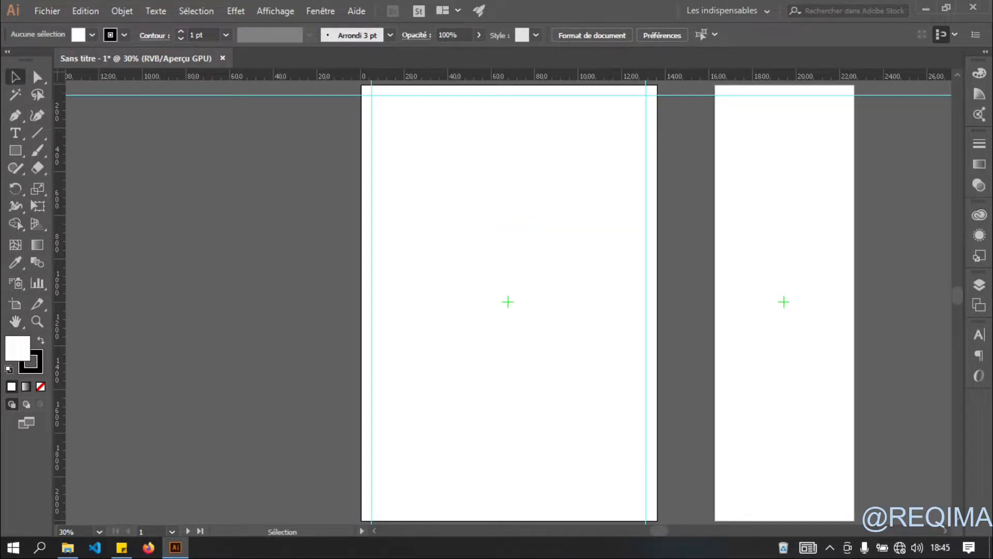
scroll(508, 300, "down", 2)
scroll(508, 301, "up", 5)
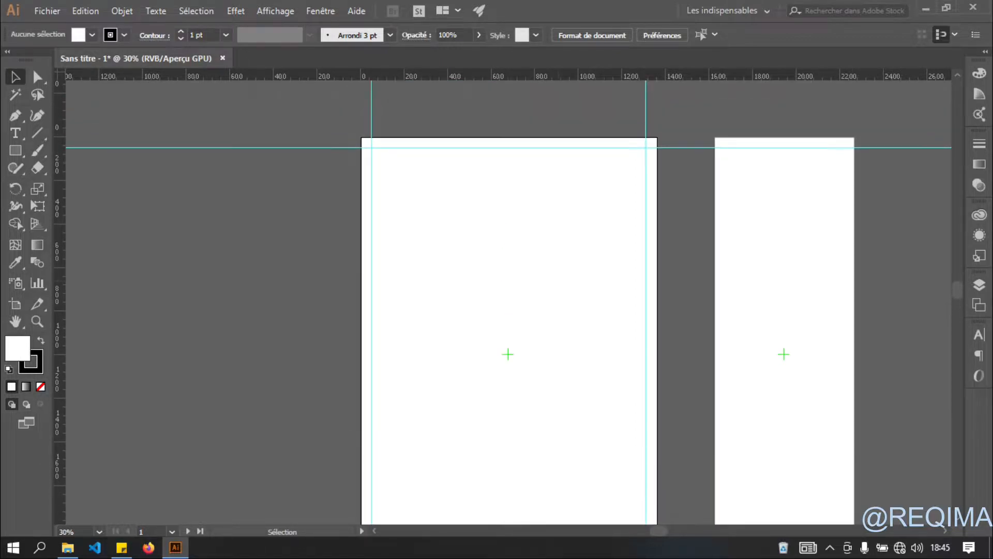
- Try drawing a rectangle of about 1360 × 200 px across the upper edge of Ecran and delete it
scroll(564, 239, "up", 3)
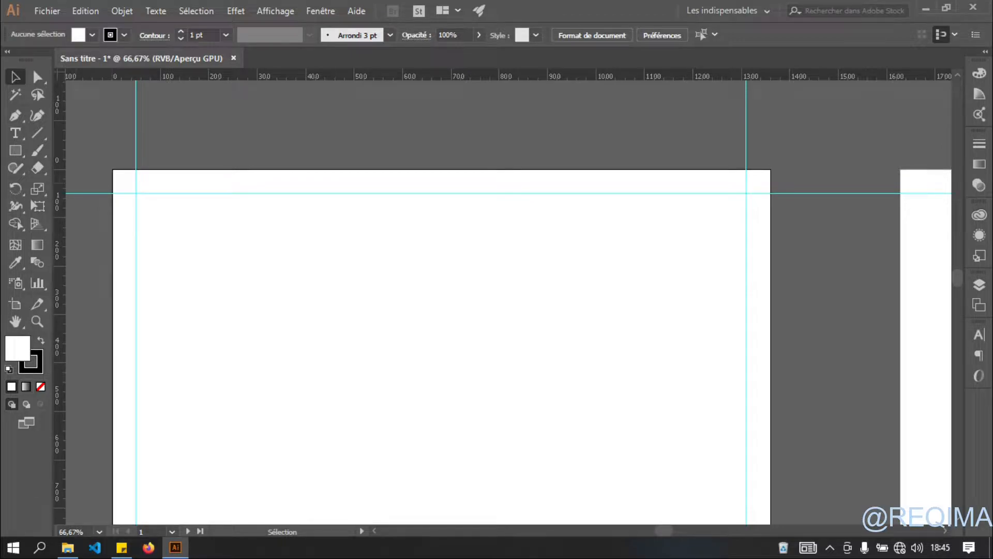
left_click(21, 150)
mouse_move(113, 170)
left_mouse_down()
mouse_move(125, 222)
mouse_move(295, 283)
mouse_move(769, 244)
mouse_move(770, 267)
left_mouse_up()
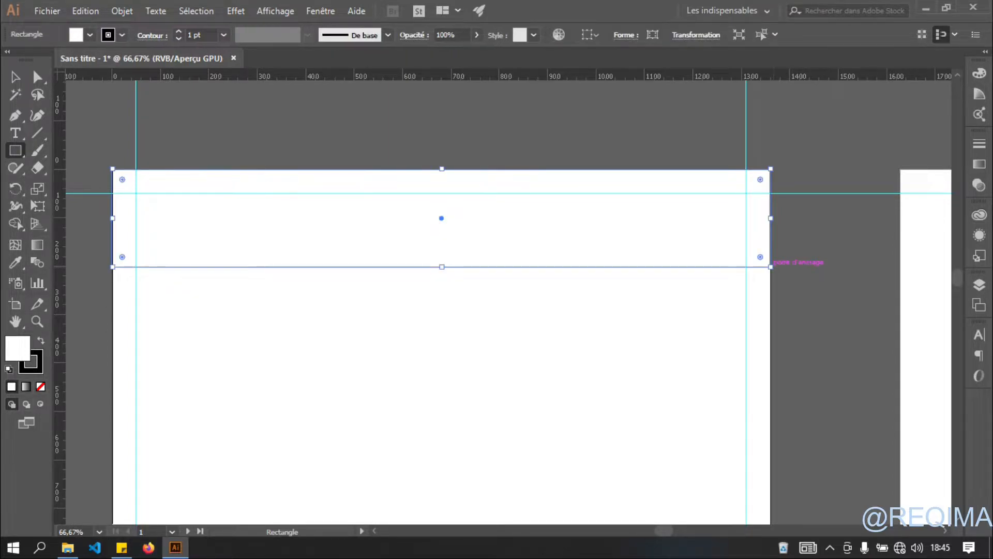
key("Delete")
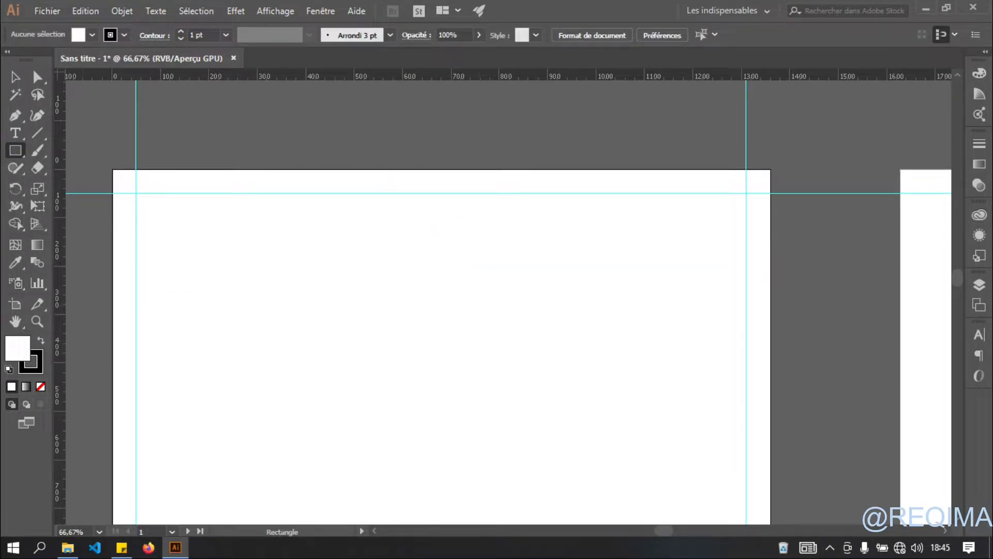
- Create a 1360 × 200 px rectangle and align it with the upper edge of Ecran
left_click(516, 243)
key("Tab")
type("280")
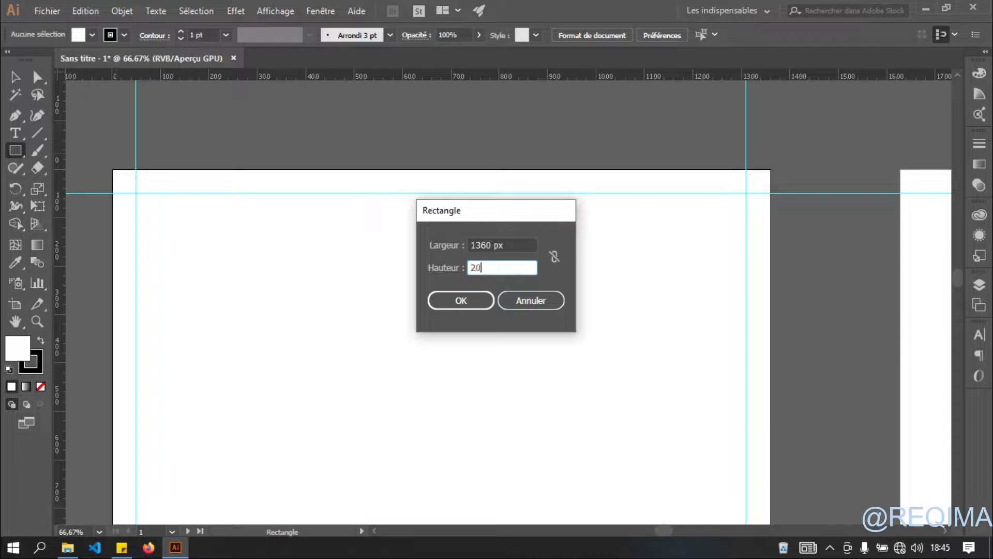
key("Return")
left_click(15, 76)
left_click_drag(680, 352, 312, 207)
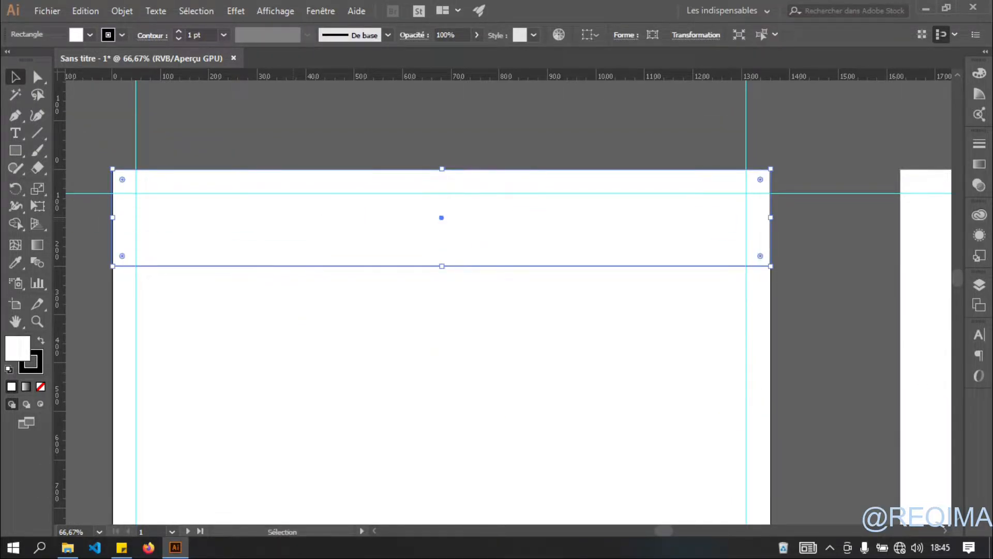
- Remove the header rectangle's stroke and fill it with black
left_click(123, 33)
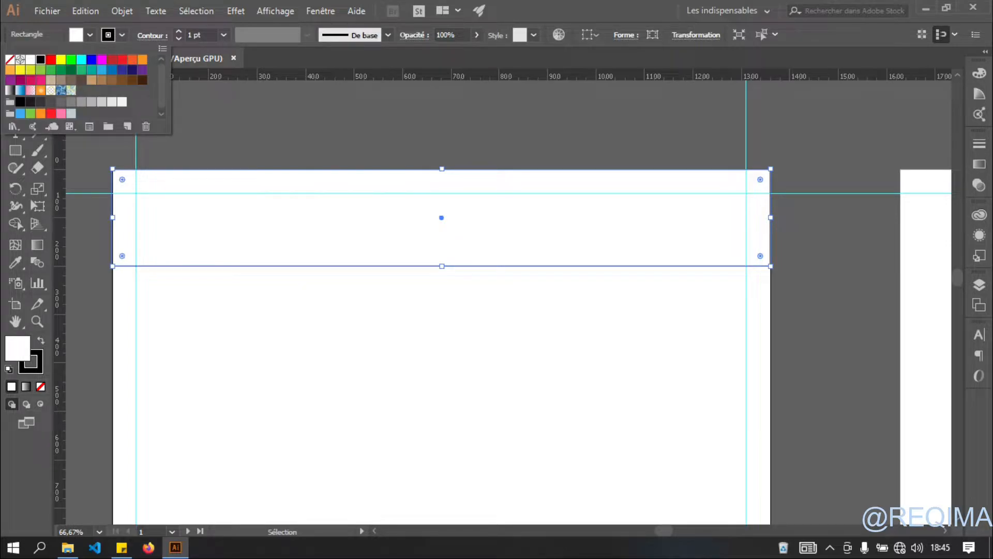
left_click(10, 59)
left_click(91, 33)
left_click(91, 33)
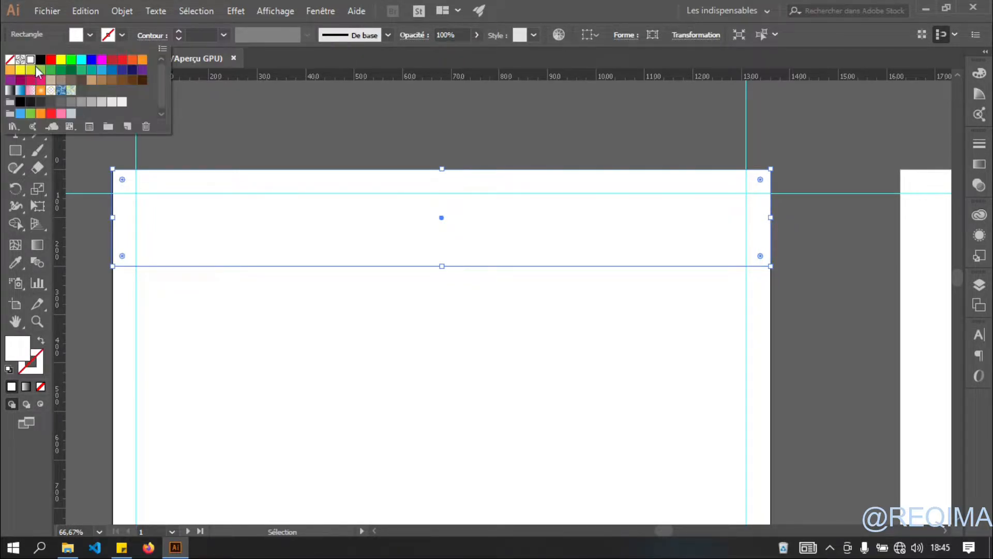
left_click(40, 59)
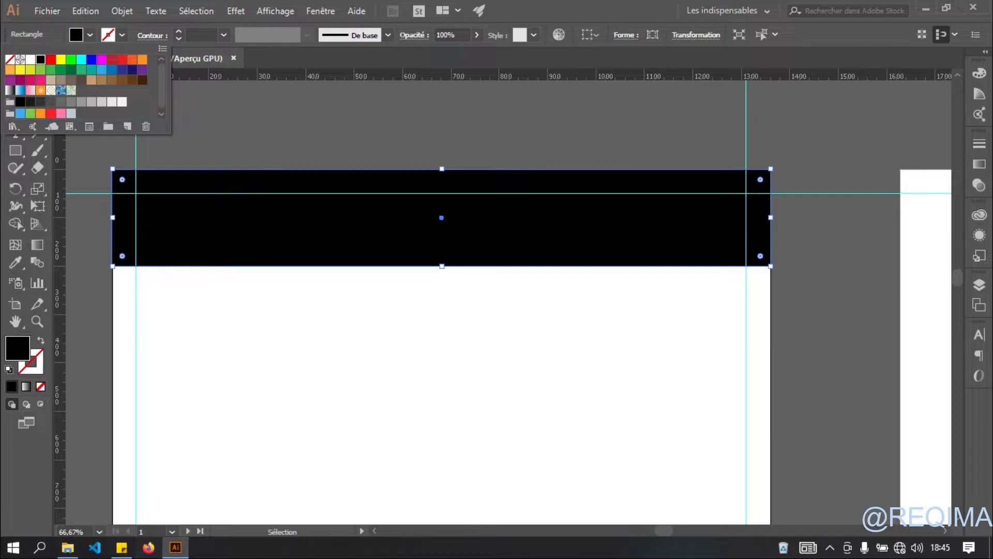
- Copy the colour code from the sticky notes, check the header rectangle's fill colour and deselect the rectangle
left_click(122, 548)
left_click_drag(845, 378, 646, 360)
left_click(839, 383)
left_click_drag(839, 369, 782, 370)
key("ctrl+c")
double_click(17, 348)
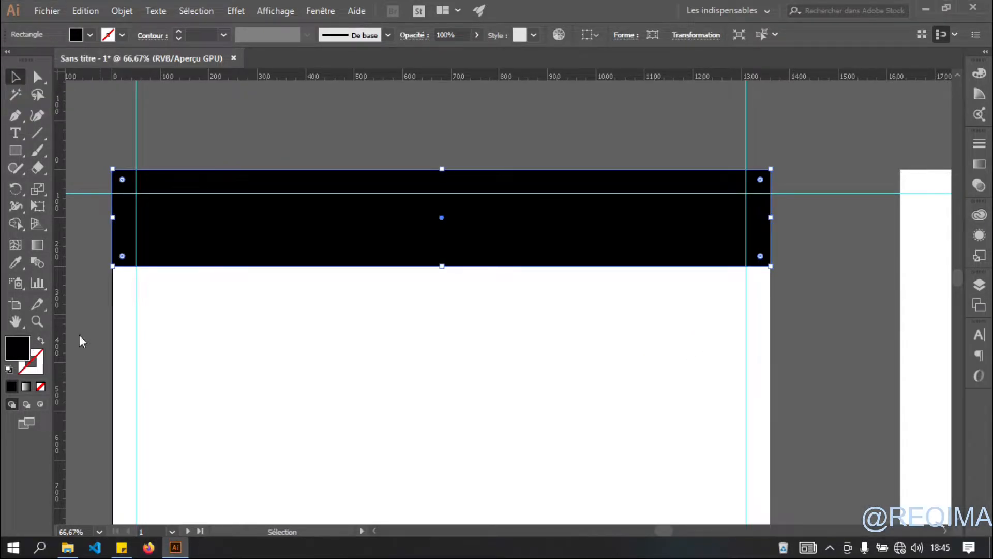
left_click(651, 204)
key("ctrl+shift+a")
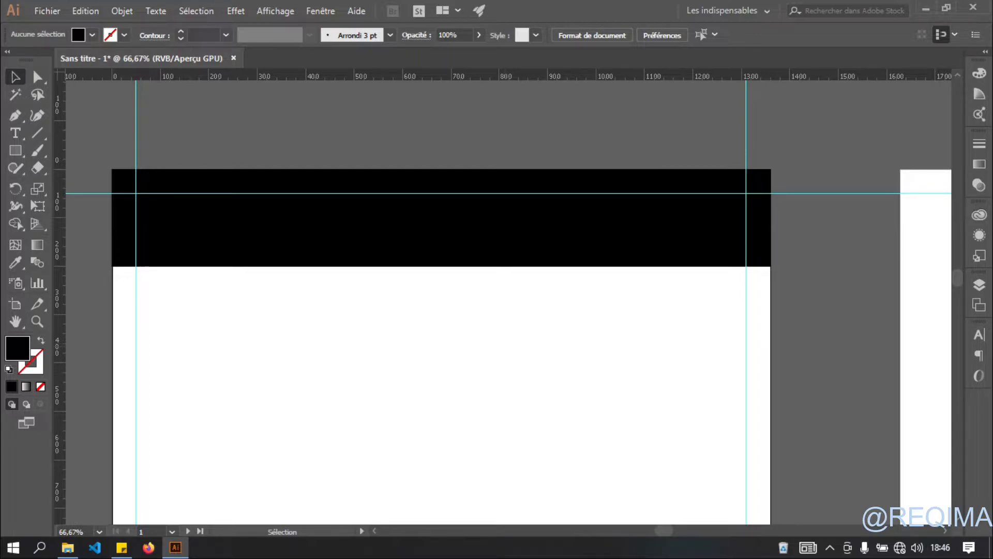
- Display the contents of the Portfolio library
left_click(986, 52)
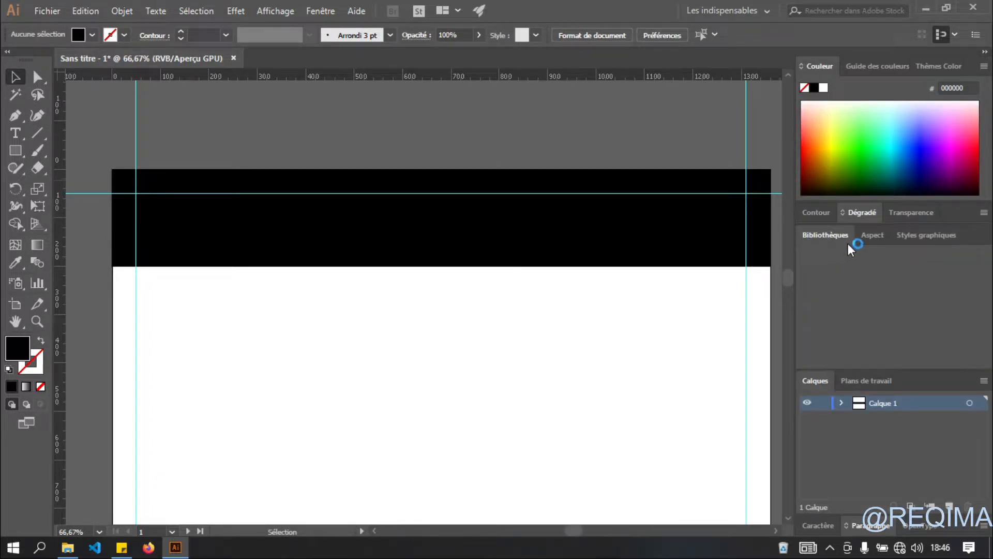
left_click(985, 52)
left_click(980, 215)
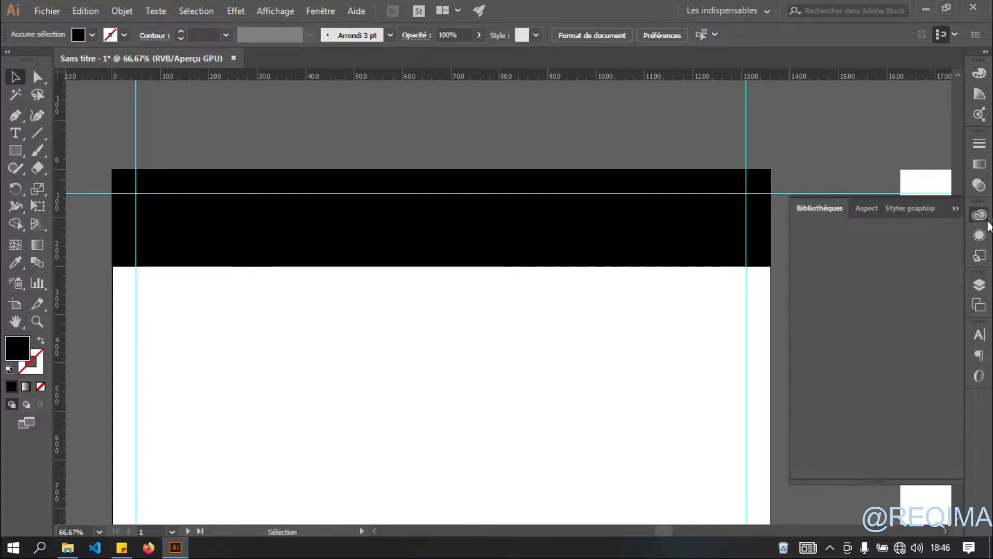
scroll(842, 246, "down", 5)
scroll(881, 247, "up", 4)
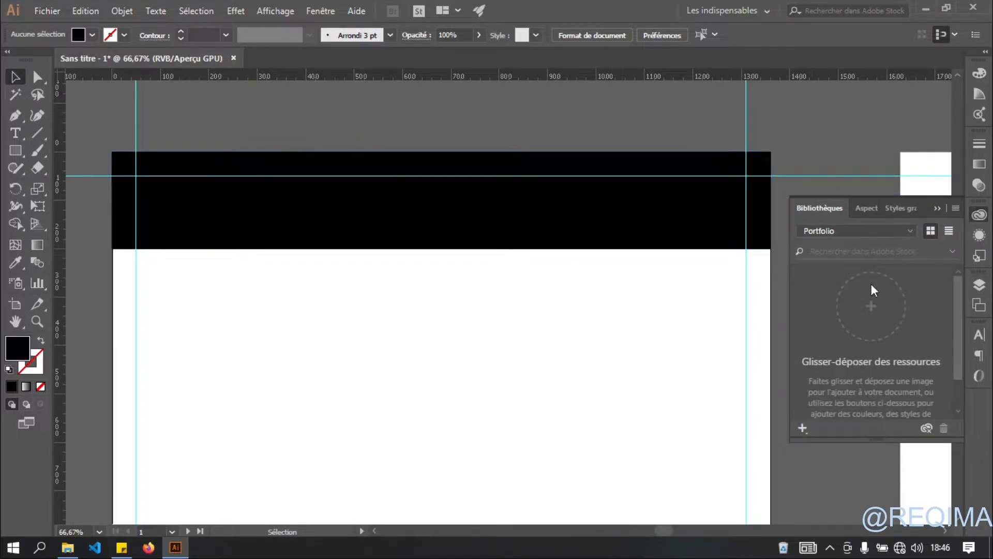
left_click(873, 236)
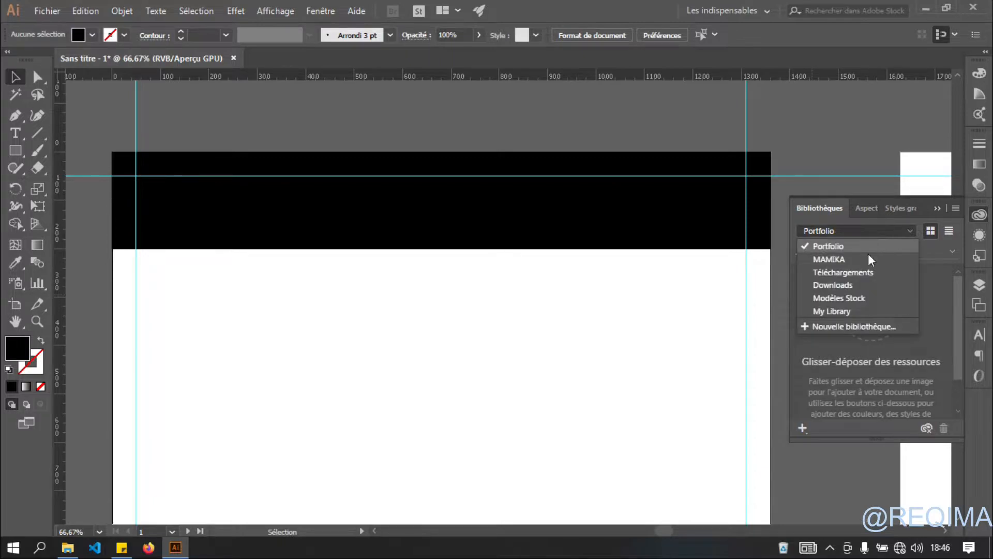
left_click(831, 326)
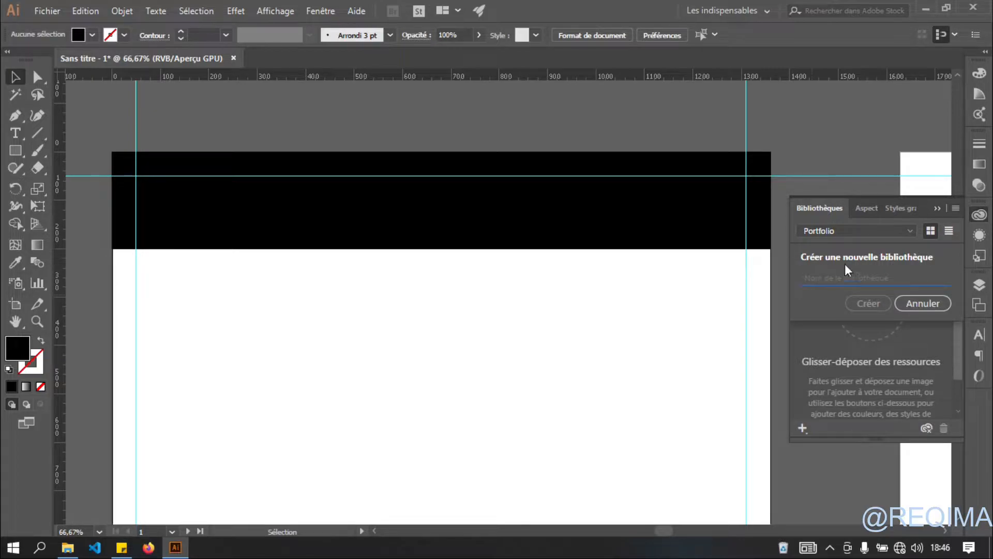
left_click(899, 302)
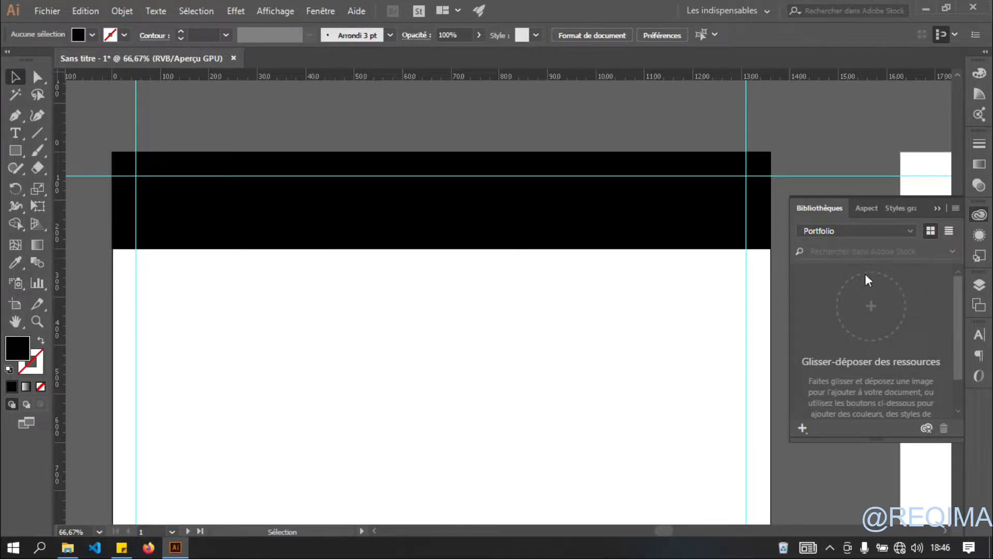
- Add the black header rectangle to the Portfolio library as an image and delete the original from Ecran
left_click_drag(857, 441, 850, 501)
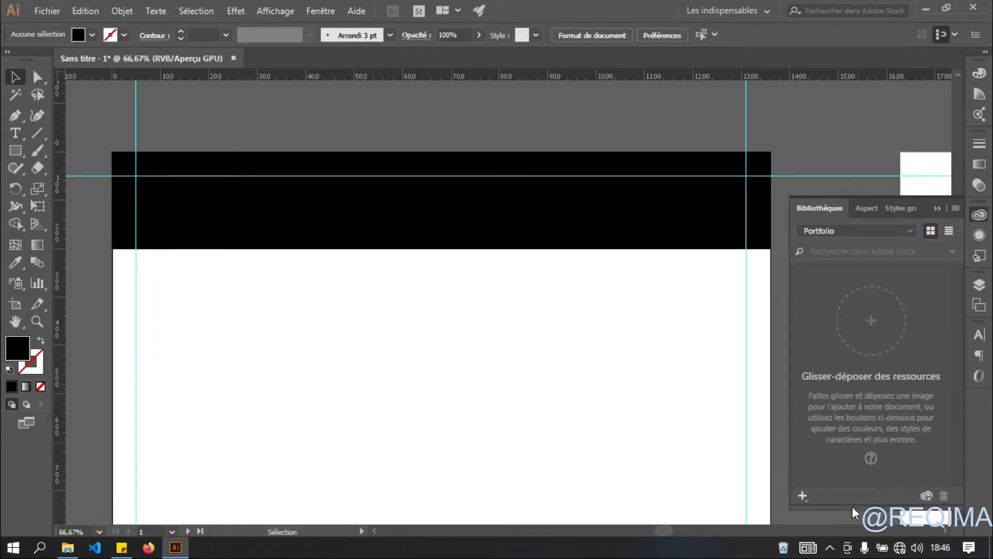
left_click(443, 202)
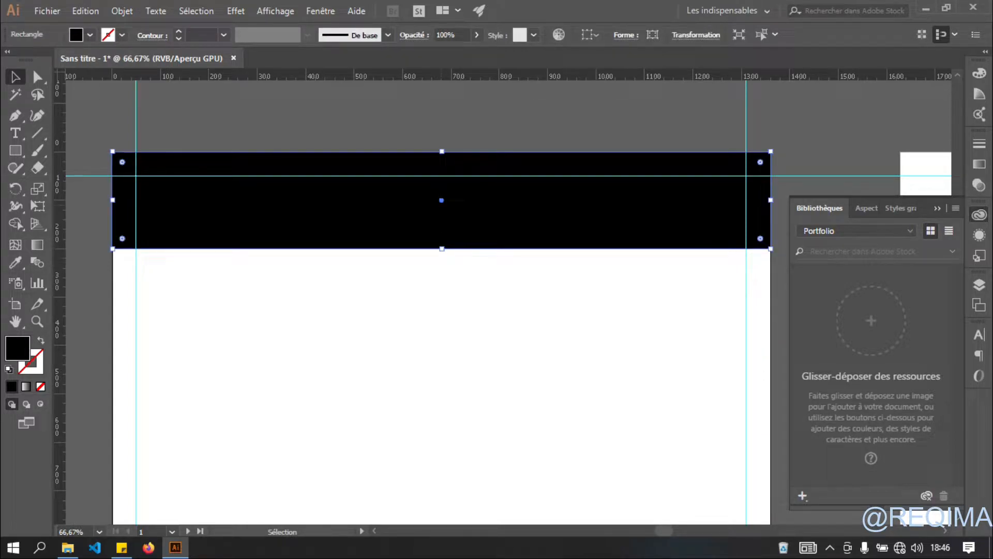
left_click_drag(538, 197, 855, 309)
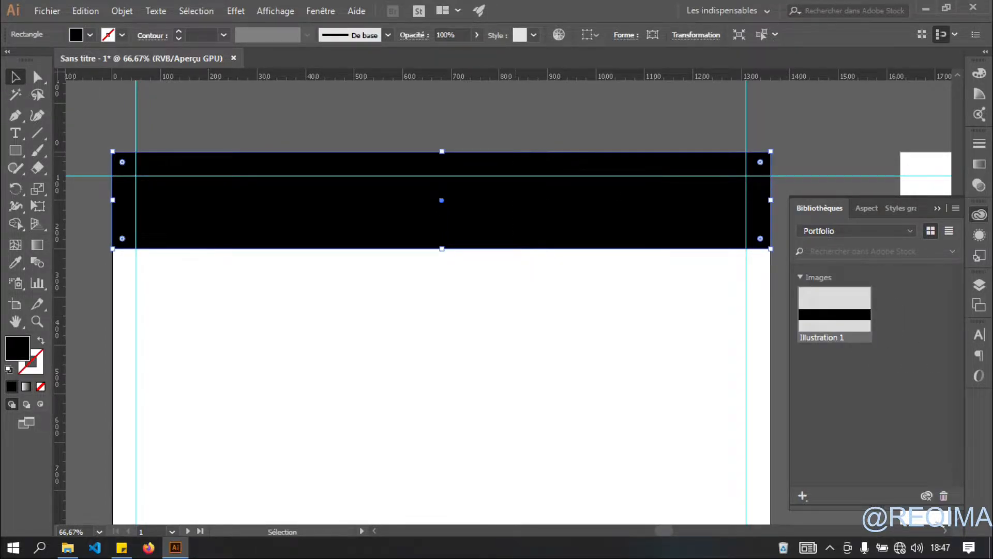
key("Delete")
- Rename the black rectangle's library image as BG-Header
right_click(828, 330)
left_click(827, 483)
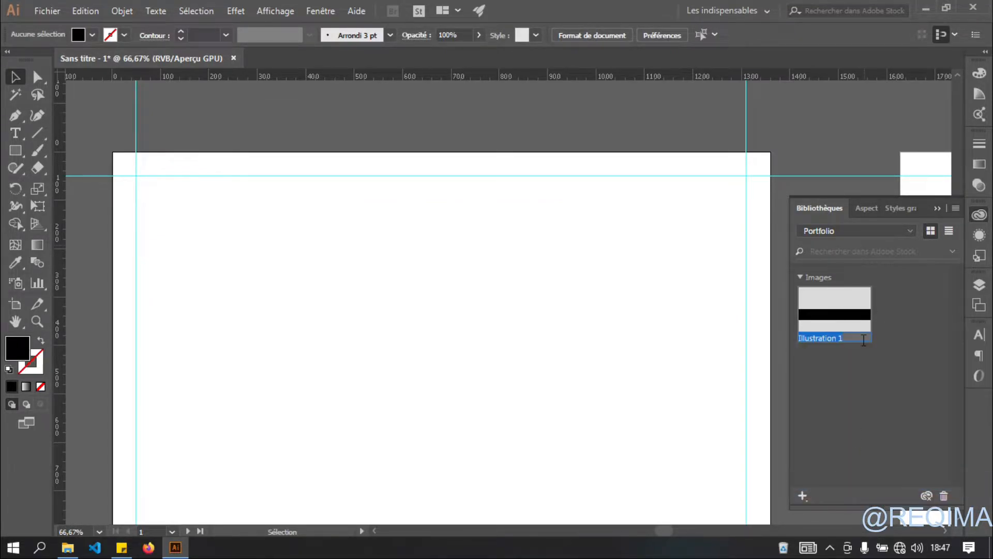
type("BG-Header")
key("Return")
- Place the BG-Header library image at 1360 × 200 px flush with Ecran's upper edge and hide the library
left_click_drag(845, 309, 356, 201)
left_click_drag(499, 218, 587, 215)
left_click(833, 160)
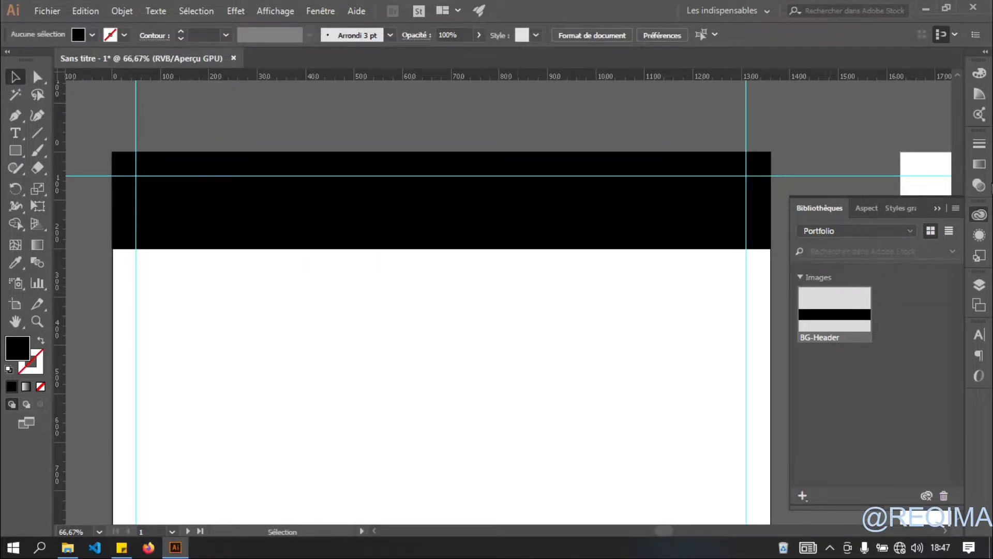
left_click(939, 209)
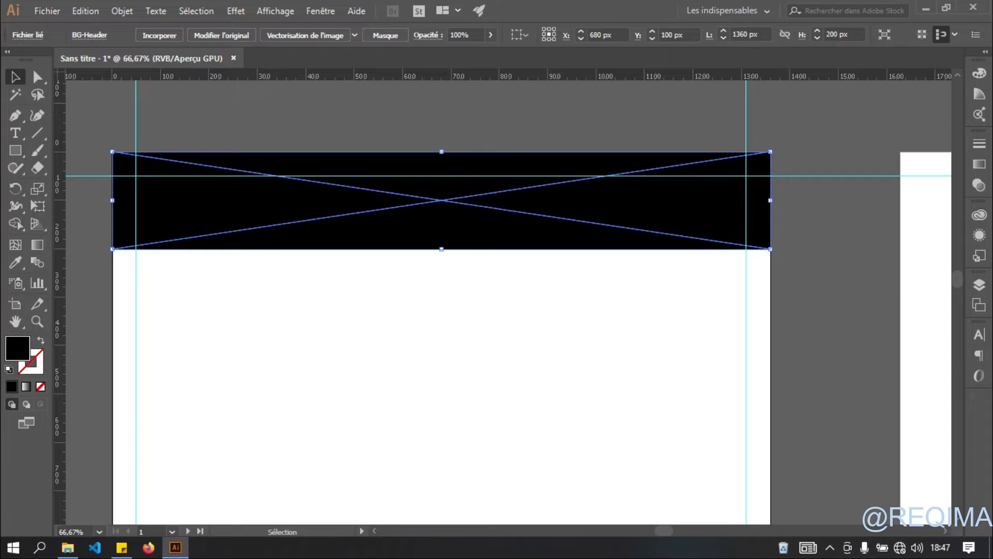
- Lock the placed BG-Header image
left_click(120, 10)
mouse_move(196, 85)
left_click(492, 88)
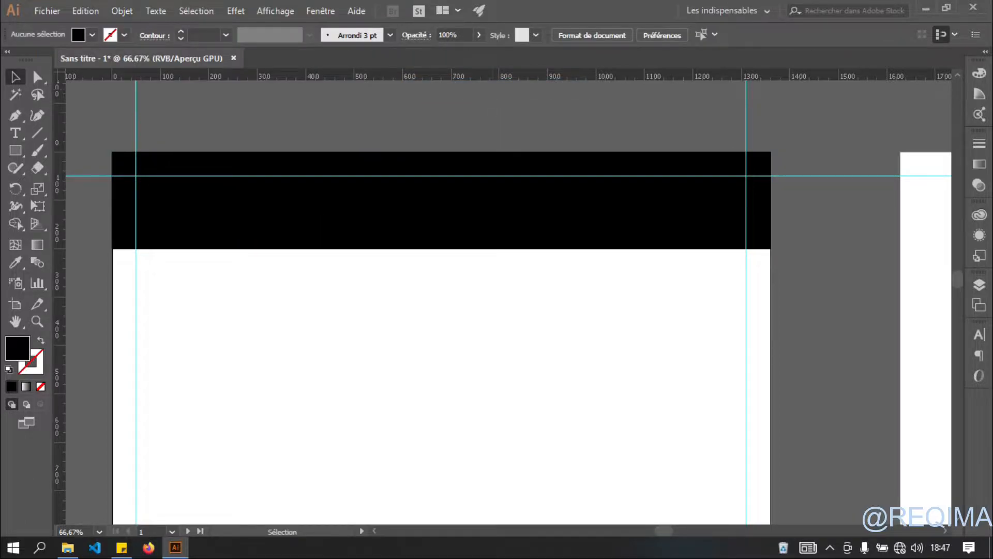
- Add a text line with the portfolio owner's full name in capitals on the black header
scroll(497, 290, "down", 1)
scroll(496, 290, "up", 1)
left_click_drag(497, 290, 517, 298)
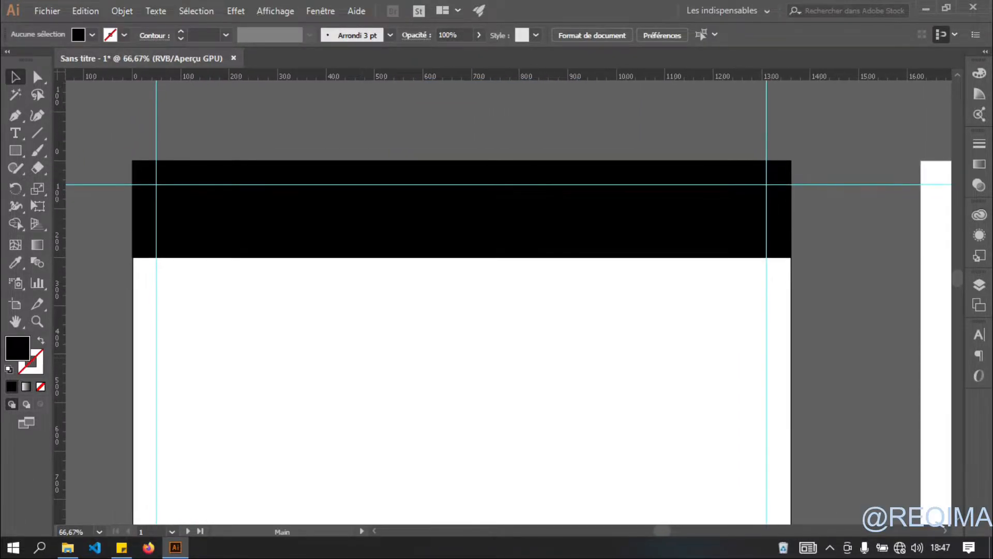
key("t")
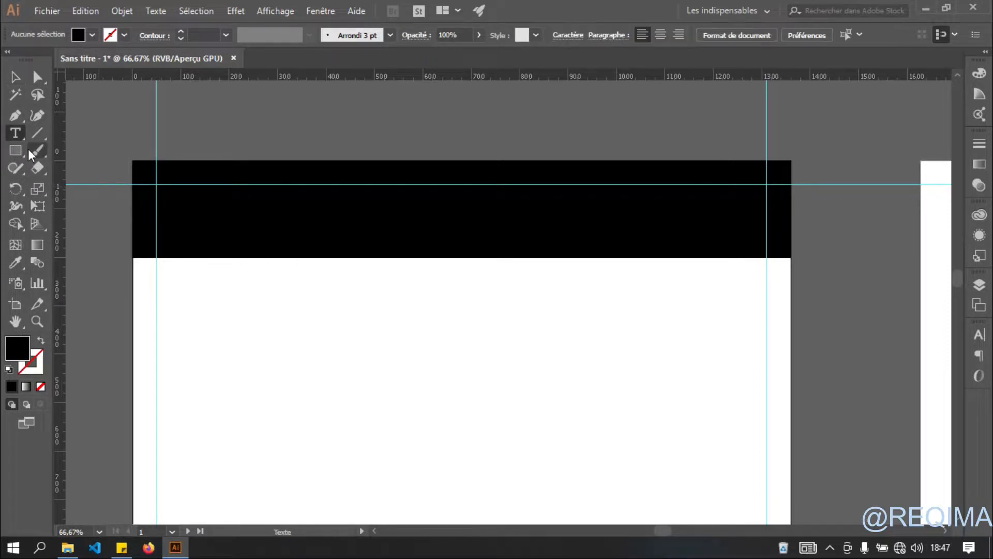
left_click(394, 216)
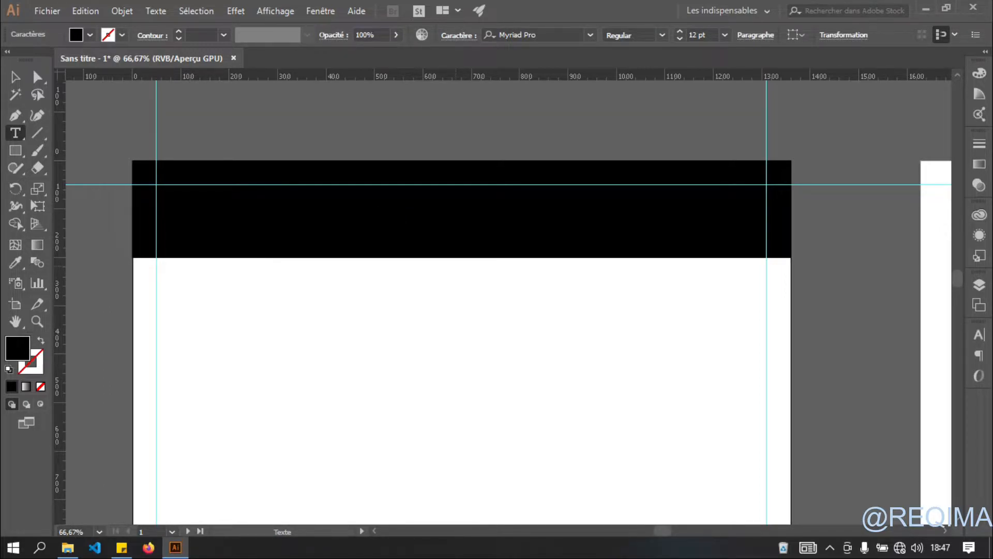
key("ctrl+a")
key("BackSpace")
key("Escape")
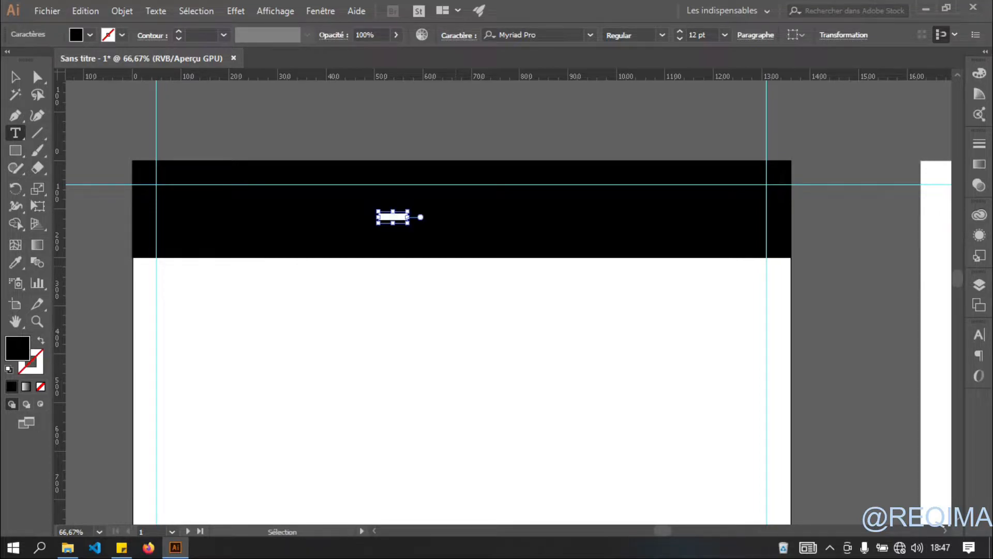
- Set the fill of the name text on the header to white
left_click(90, 35)
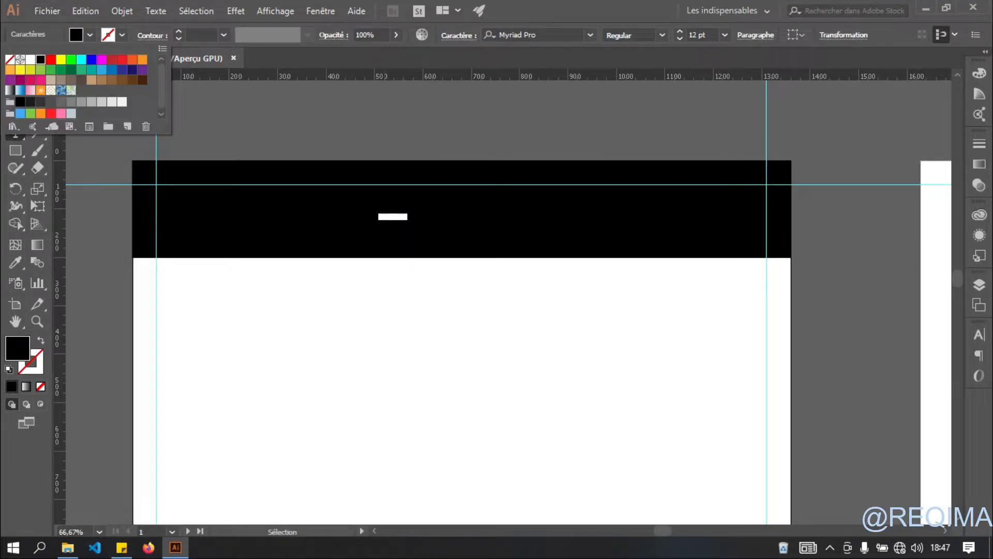
left_click(31, 59)
left_click(89, 37)
- Search the font list for "pop" and leave the name text deselected
left_click(551, 36)
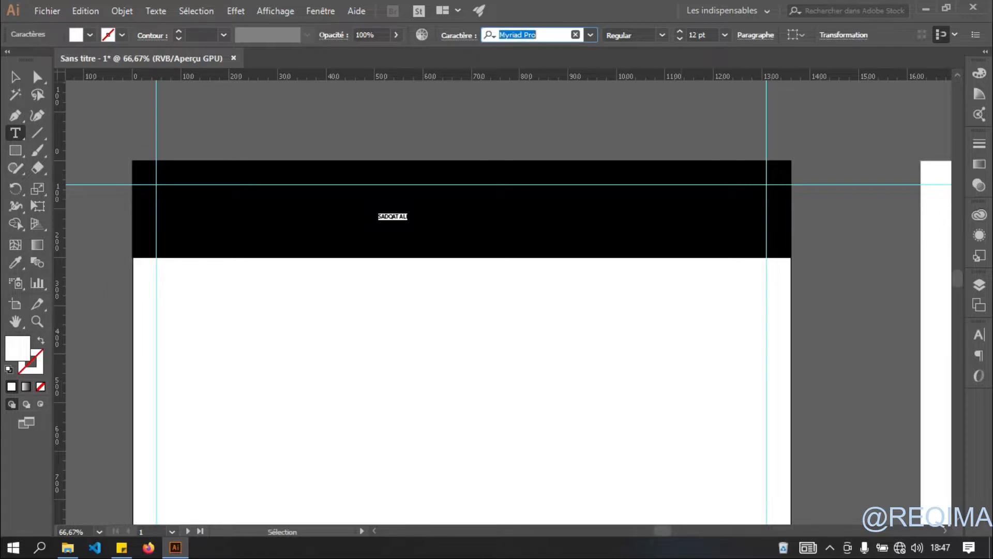
type("pop")
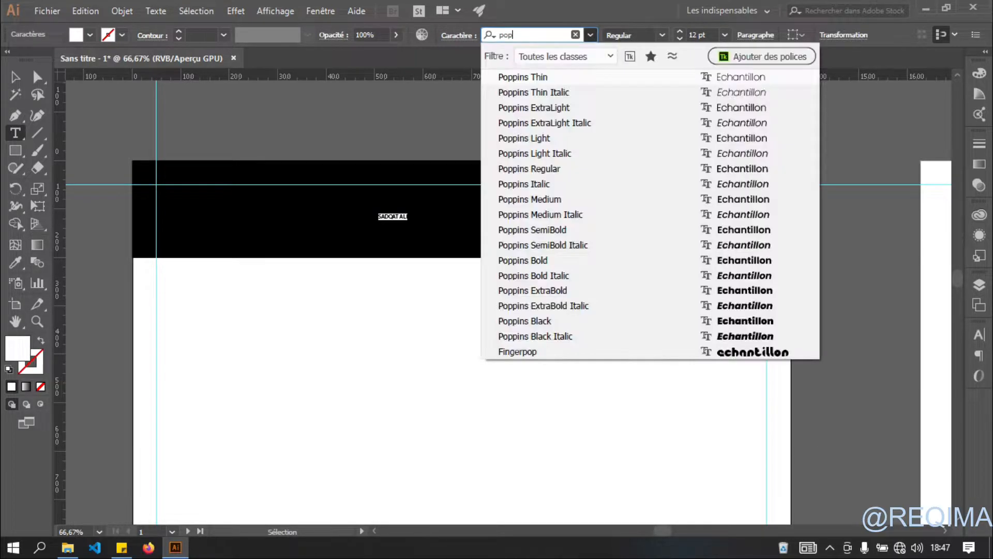
left_click(15, 77)
key("ctrl+shift+a")
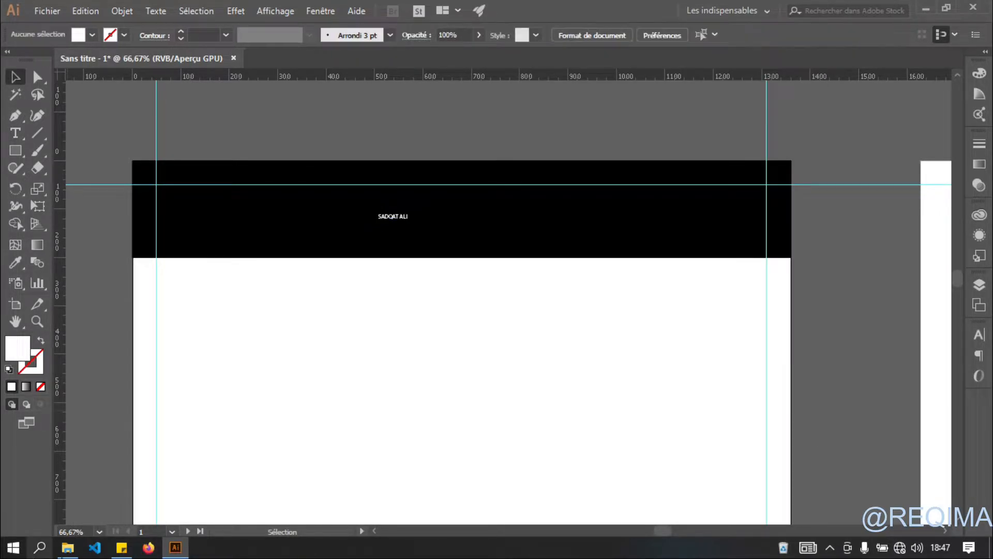
- Switch to File Explorer, examine the install options for all Poppins files in the Portfolio fonts folder, and return to Illustrator
left_click(68, 548)
left_click(207, 131)
double_click(208, 136)
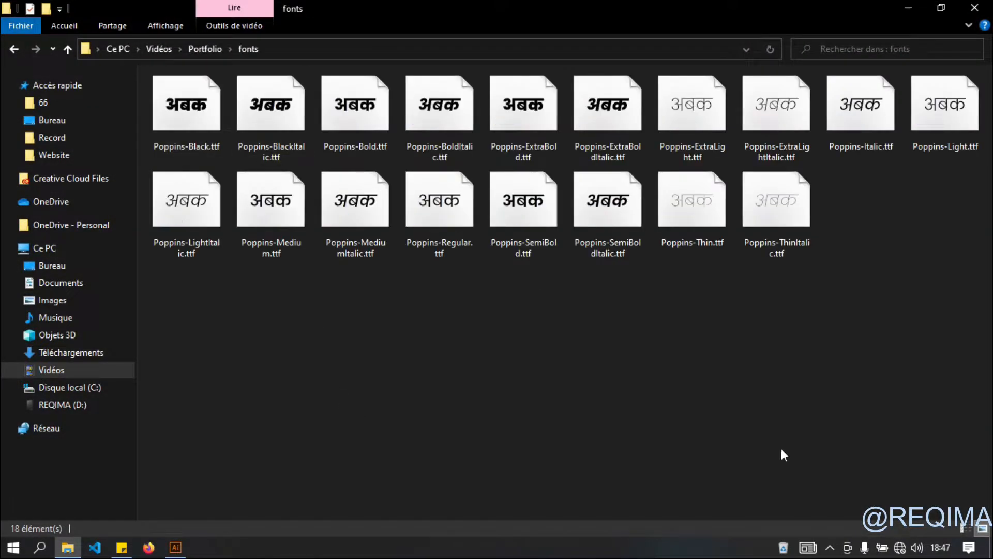
left_click_drag(987, 349, 145, 78)
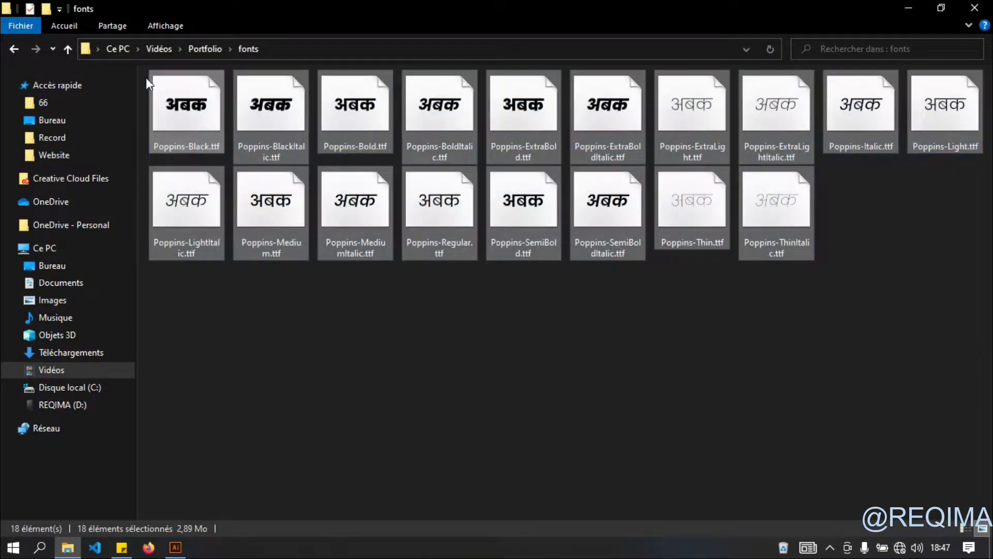
right_click(185, 111)
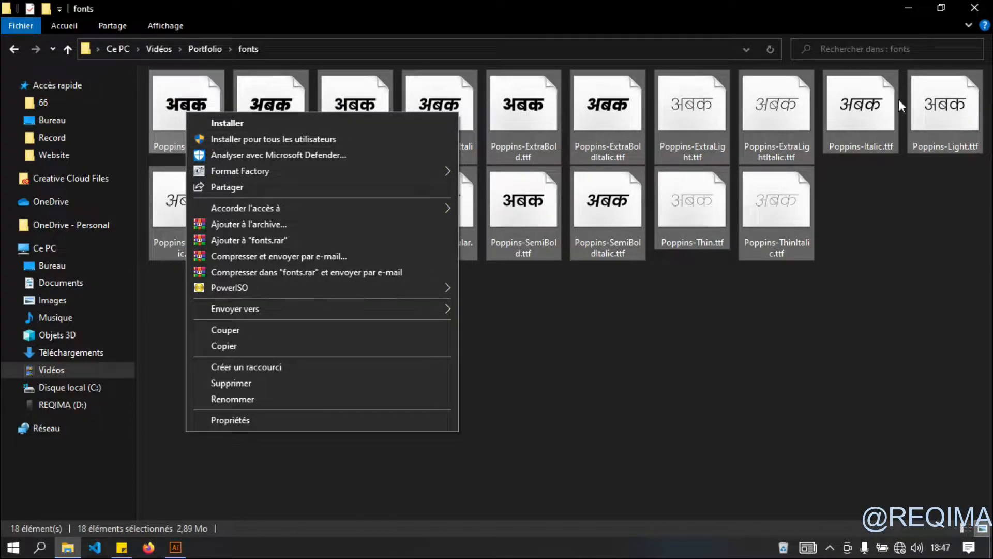
left_click(871, 205)
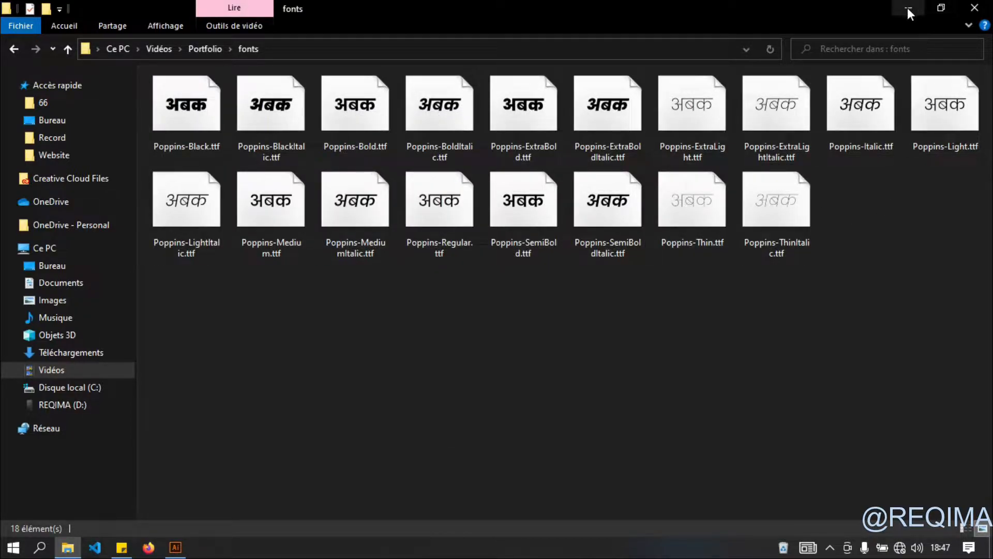
left_click(914, 1)
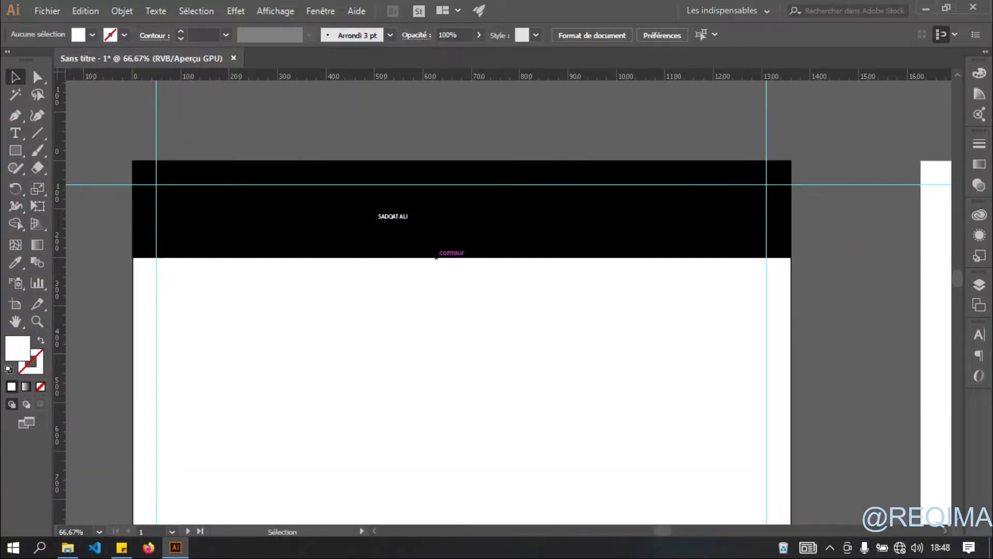
- Move the name text further left on the black header and set it to Poppins Bold at 40 pt
left_click_drag(393, 216, 273, 207)
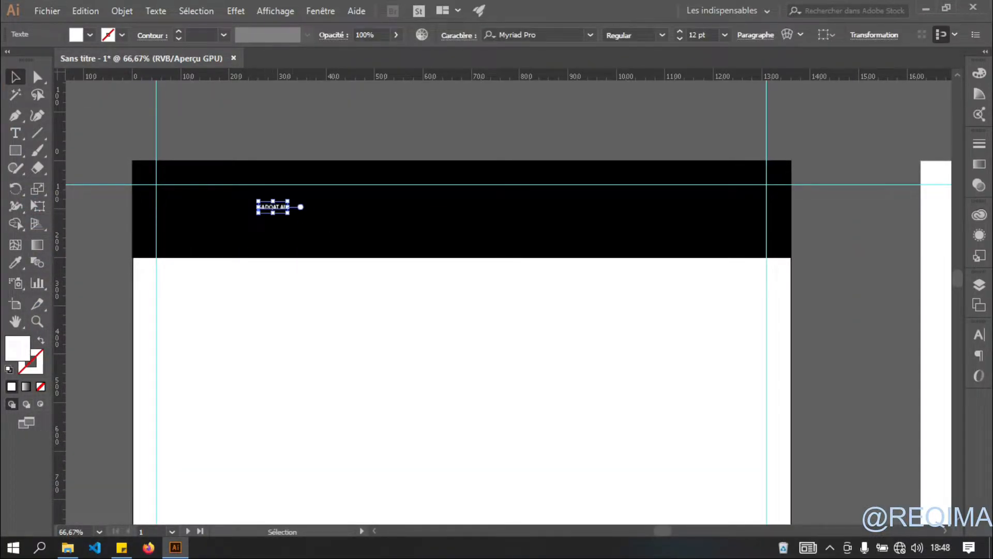
double_click(273, 207)
key("ctrl+a")
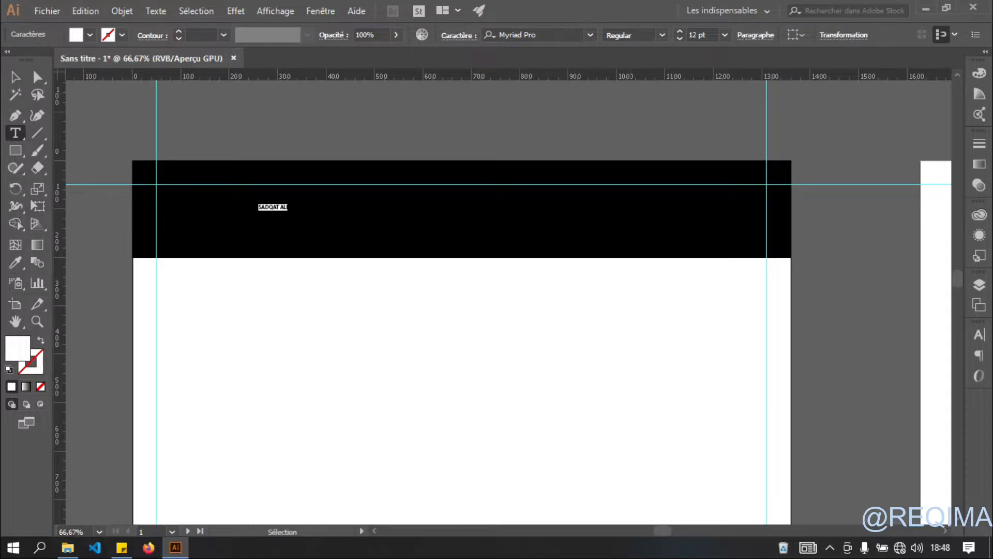
left_click(563, 32)
type("pop")
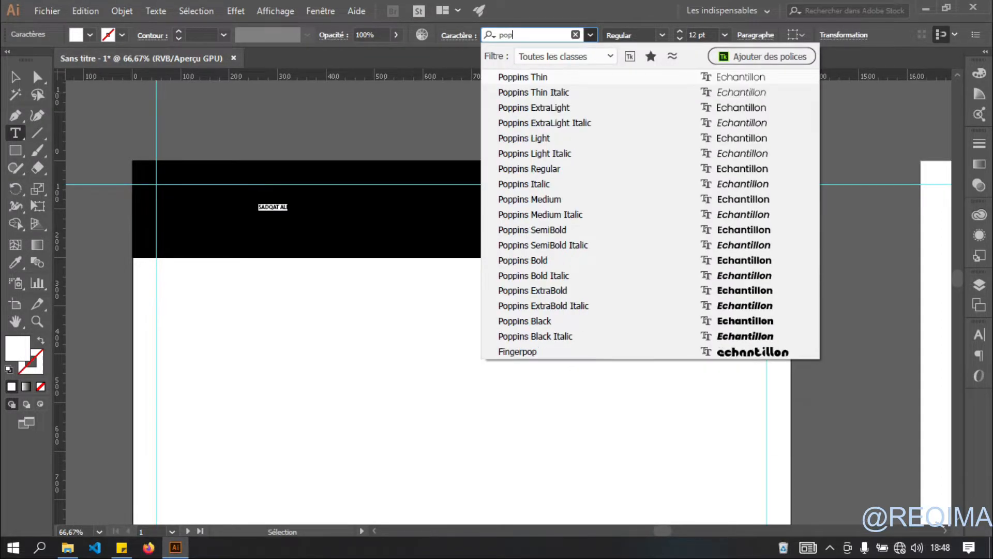
left_click(572, 260)
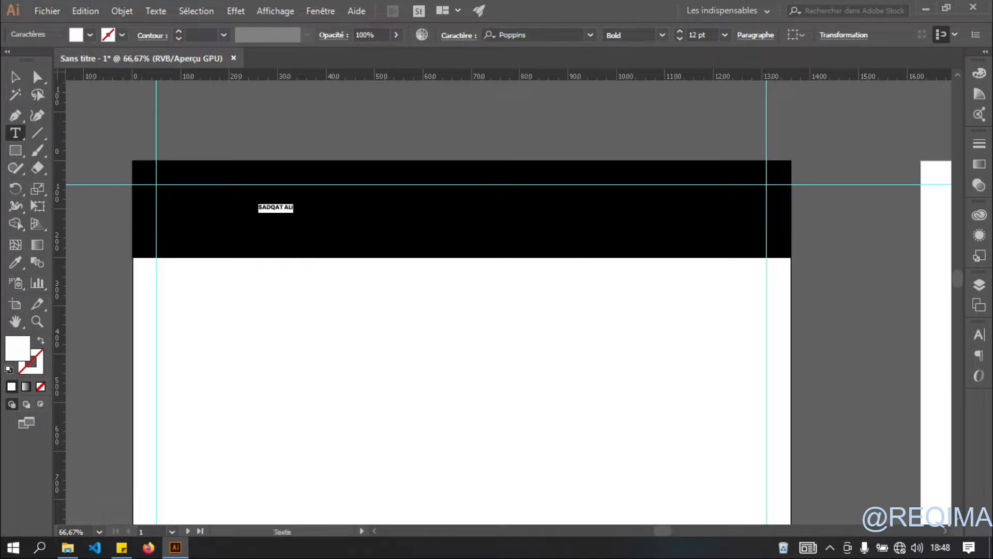
left_click(683, 30, "shift")
left_click(684, 30, "shift")
left_click(683, 30, "shift")
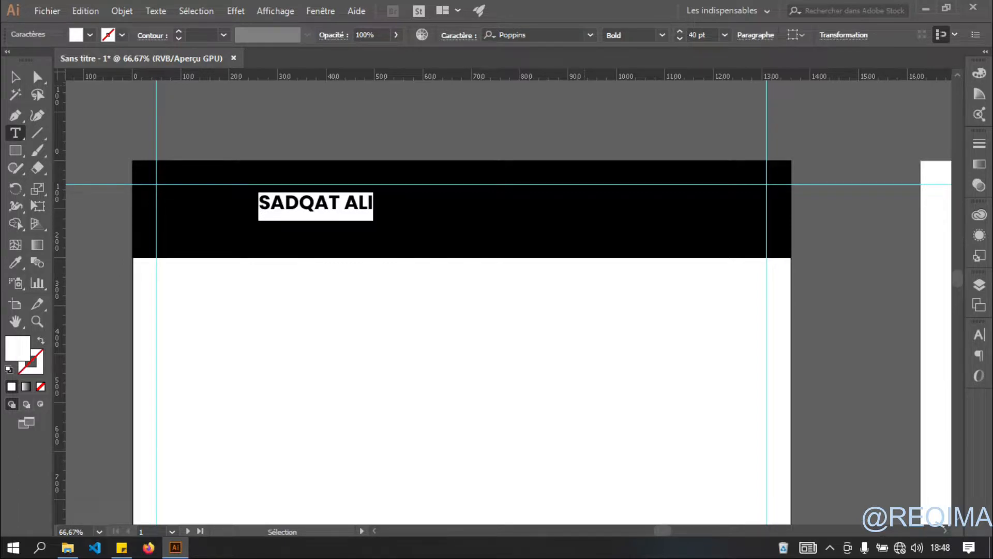
- Correct the spelling of the first name in the header text by inserting the missing letter A, and finish editing
left_click(300, 202)
type("A")
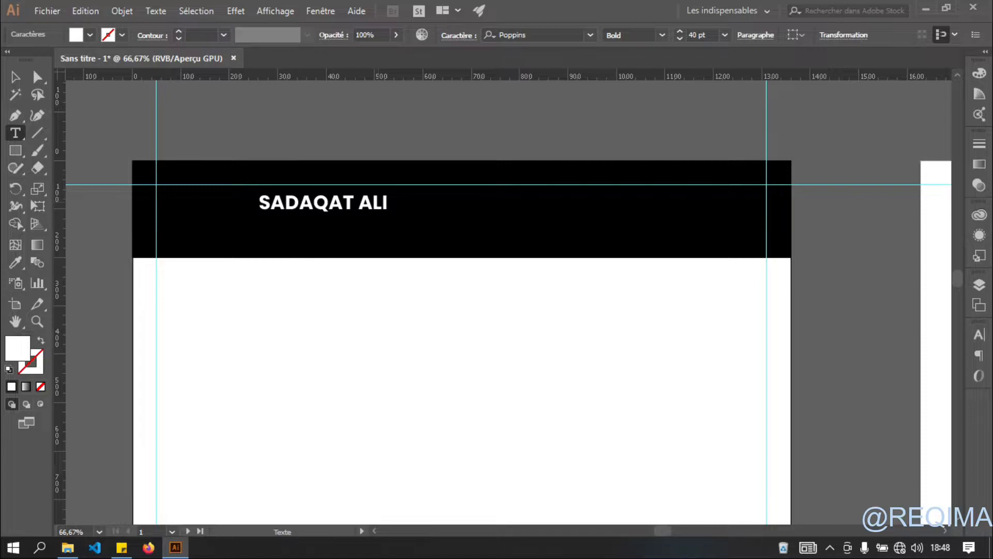
double_click(373, 202)
left_click(15, 77)
- Align the name text with the left margin guide and nudge it vertically to sit below the horizontal guide, near the header's middle
left_click_drag(357, 202, 255, 195)
key("ctrl+plus")
key("ctrl+plus")
key("ctrl+plus")
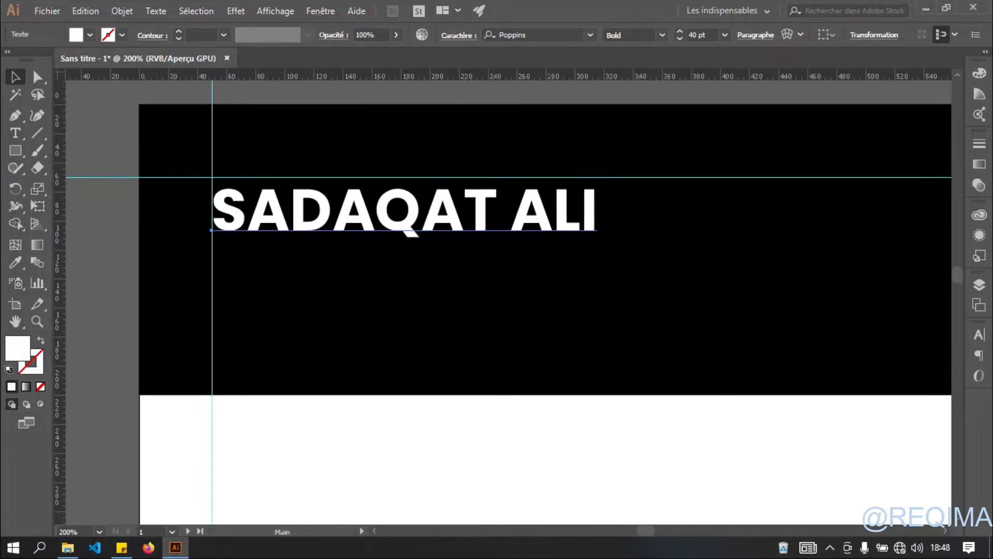
key("Up")
key("Up")
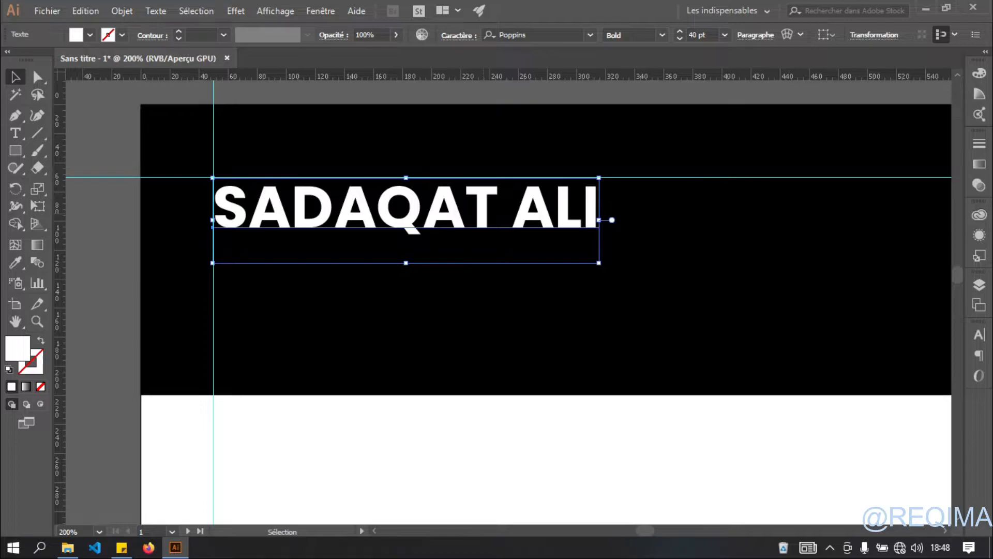
key("Down")
key("Down")
key("Down")
key("Down")
key("Down")
key("Down")
key("Down")
key("Down")
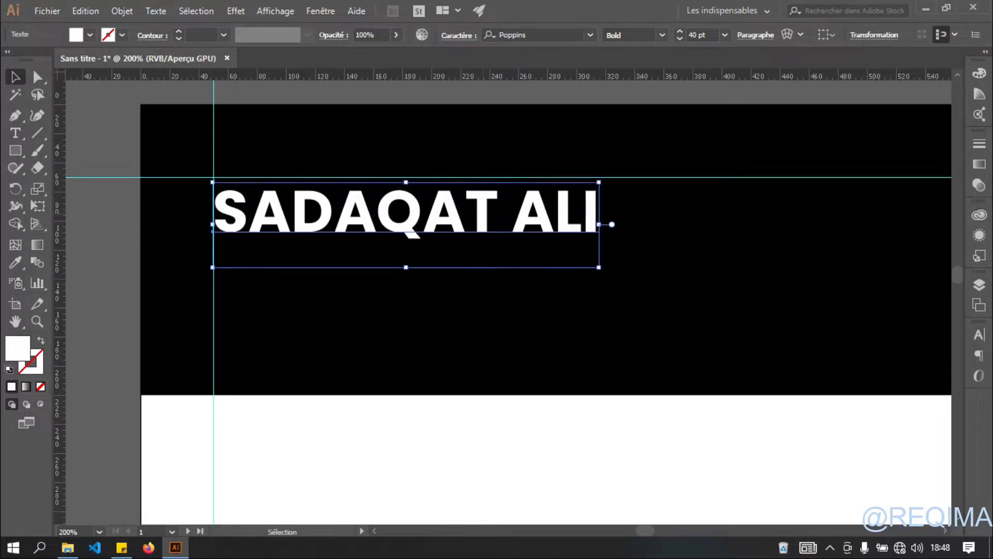
key("Down")
key("Down")
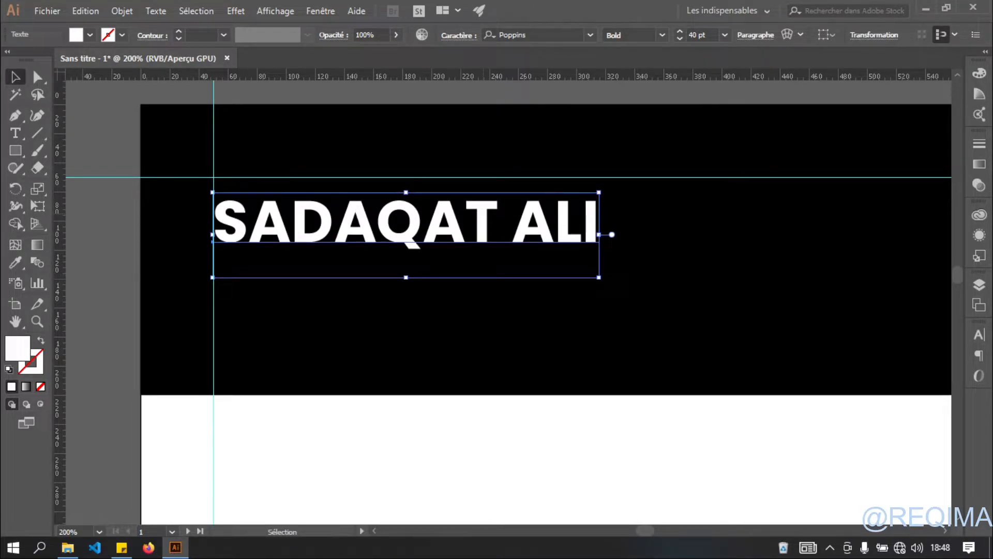
key("Down")
key("Down")
key("Down")
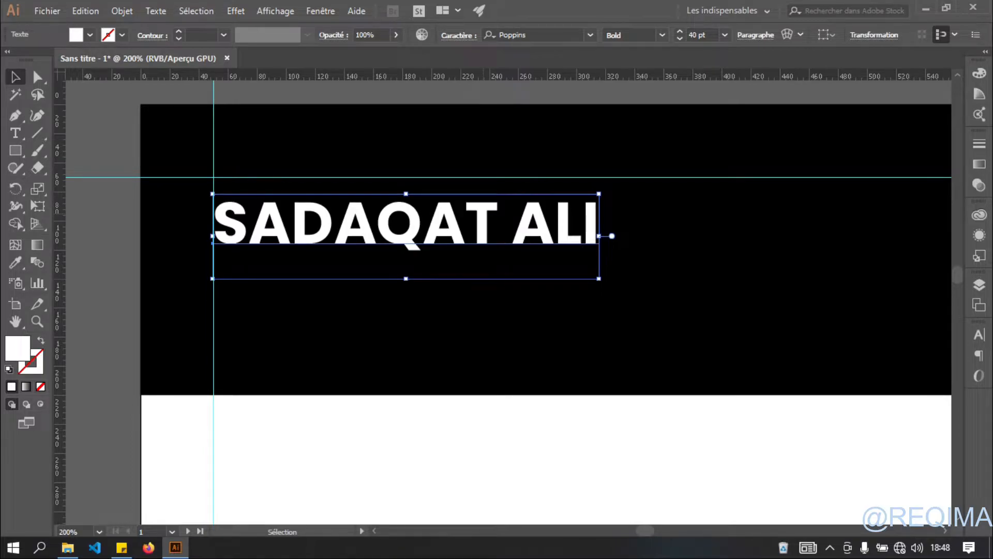
key("Down")
key("Down")
key("Down")
key("Down")
key("Down")
key("Down")
key("Down")
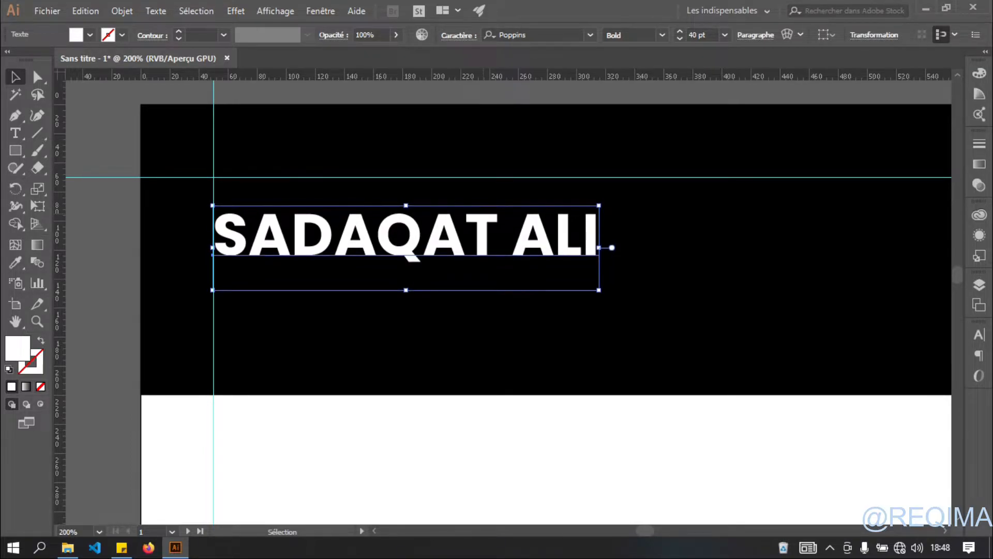
- Give only the last word of the name text the pure red swatch as its fill
left_click_drag(455, 248, 362, 241)
double_click(313, 231)
key("ctrl+a")
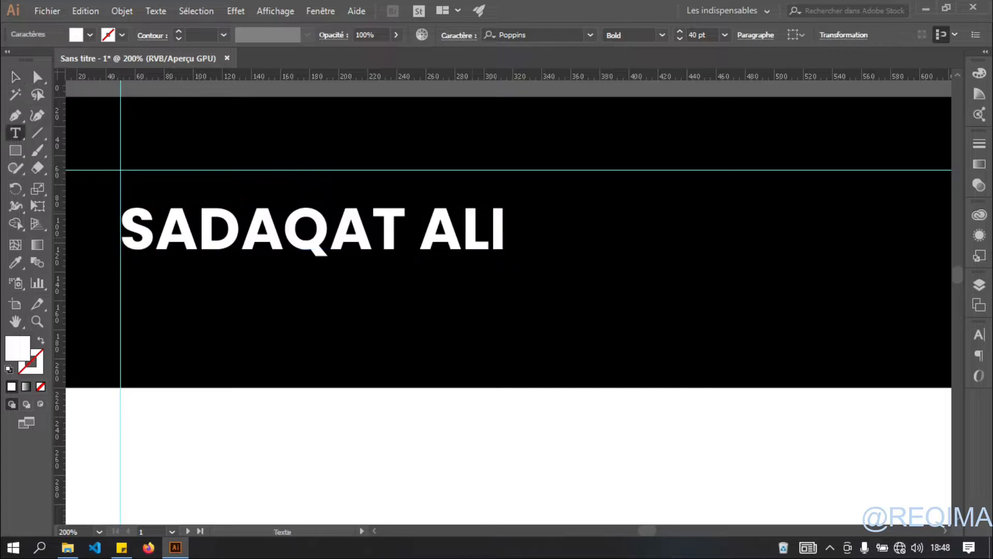
left_click(462, 230)
double_click(462, 230)
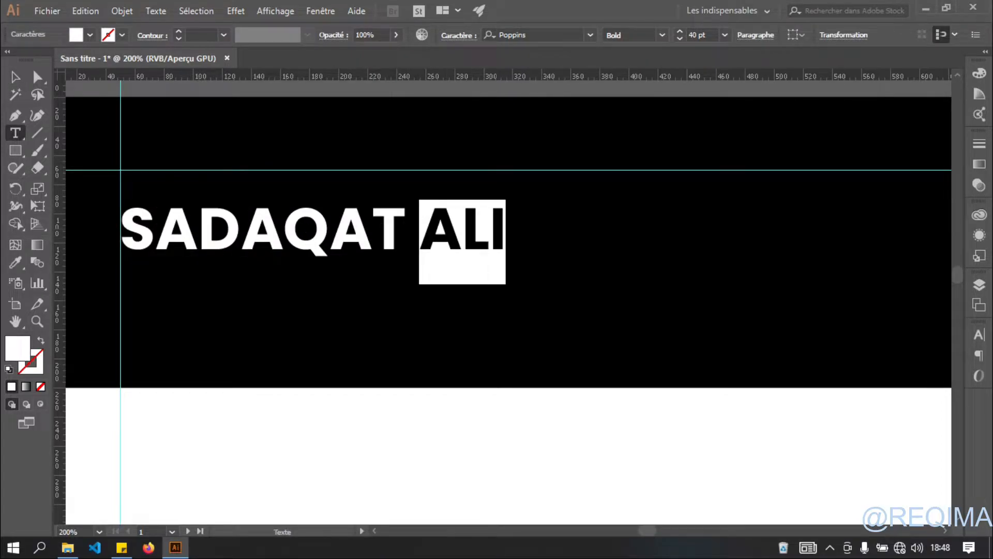
left_click(90, 34)
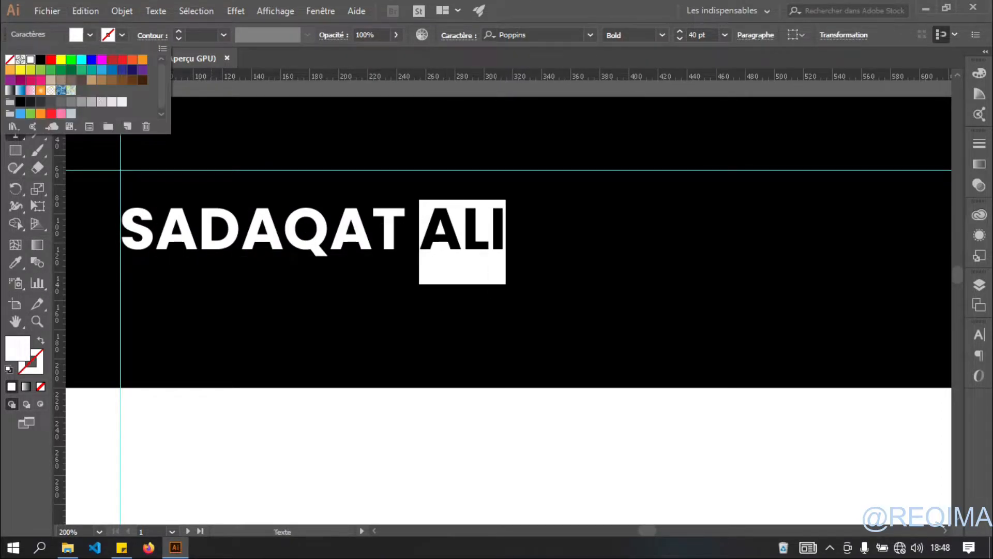
left_click(51, 59)
- Copy the hex code BA1108 from the Sticky Notes palette, apply it in Illustrator as the last word's fill, and finish editing
double_click(18, 346)
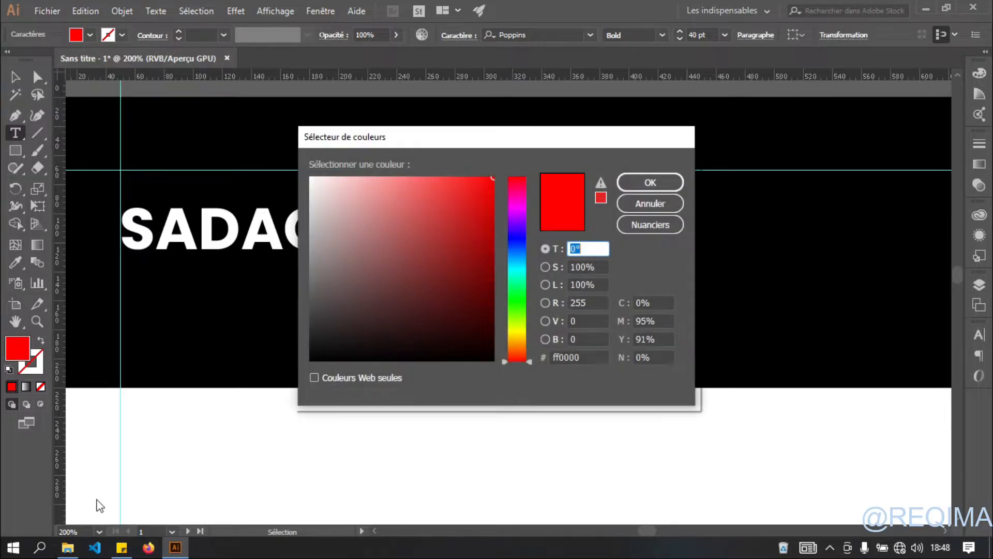
left_click(122, 548)
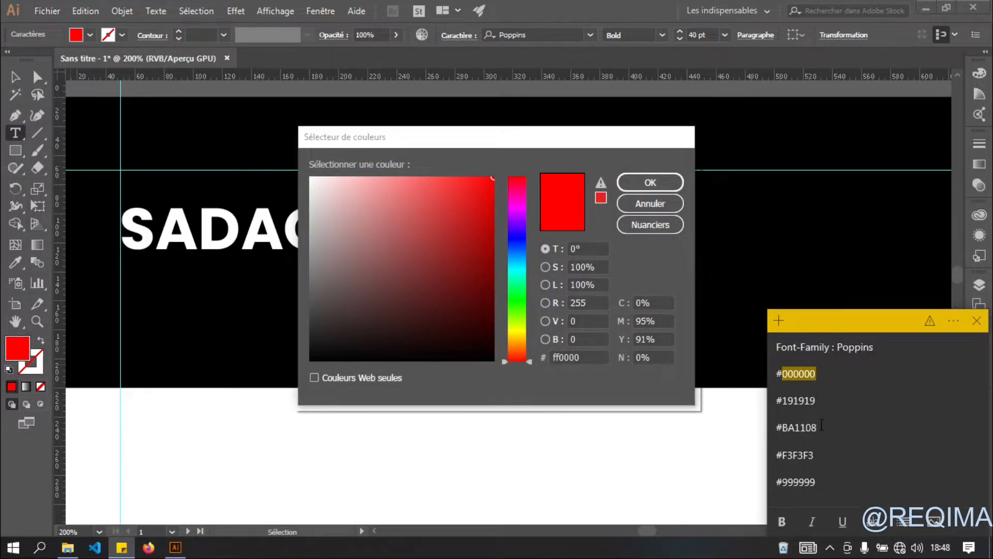
left_click_drag(818, 428, 783, 427)
key("ctrl+c")
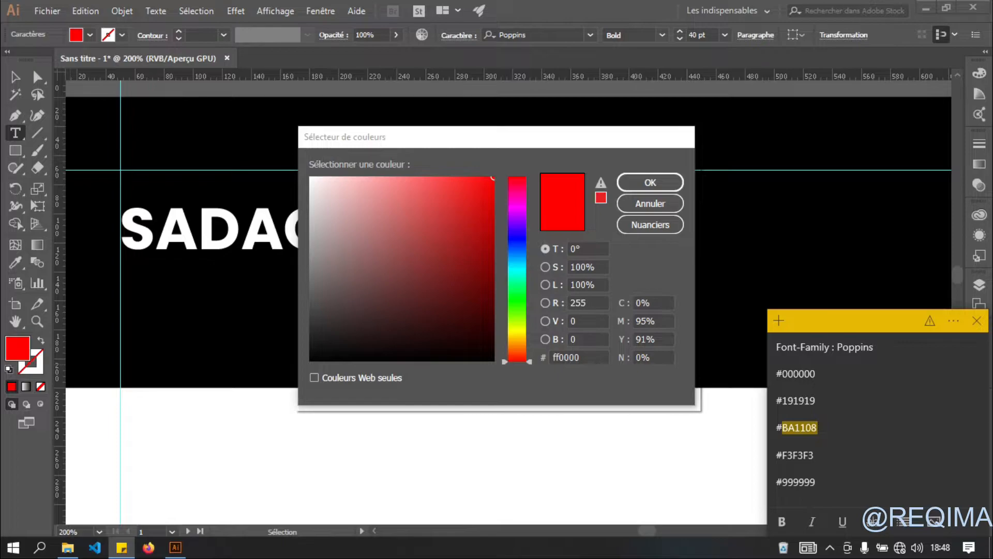
double_click(561, 357)
key("ctrl+v")
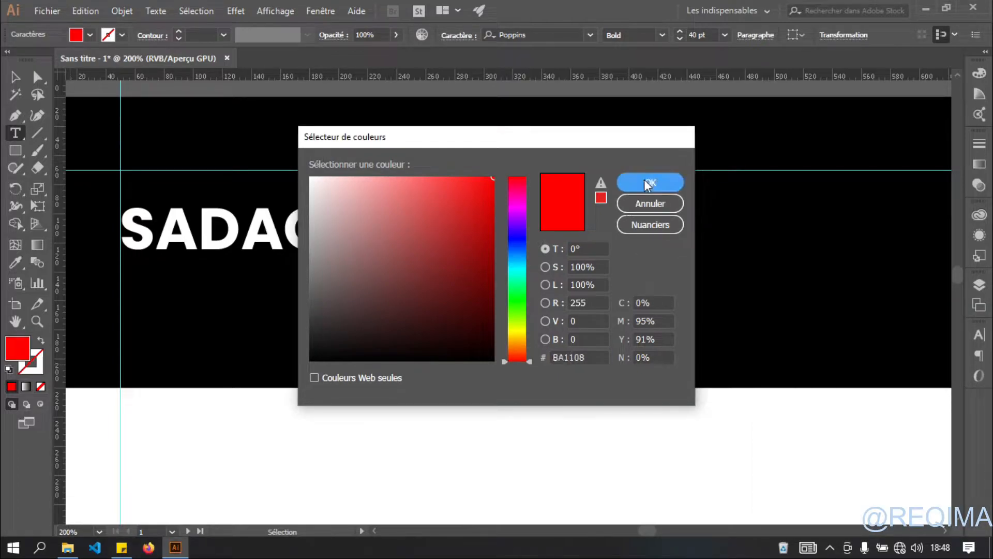
left_click(650, 183)
left_click(462, 227)
left_click(14, 78)
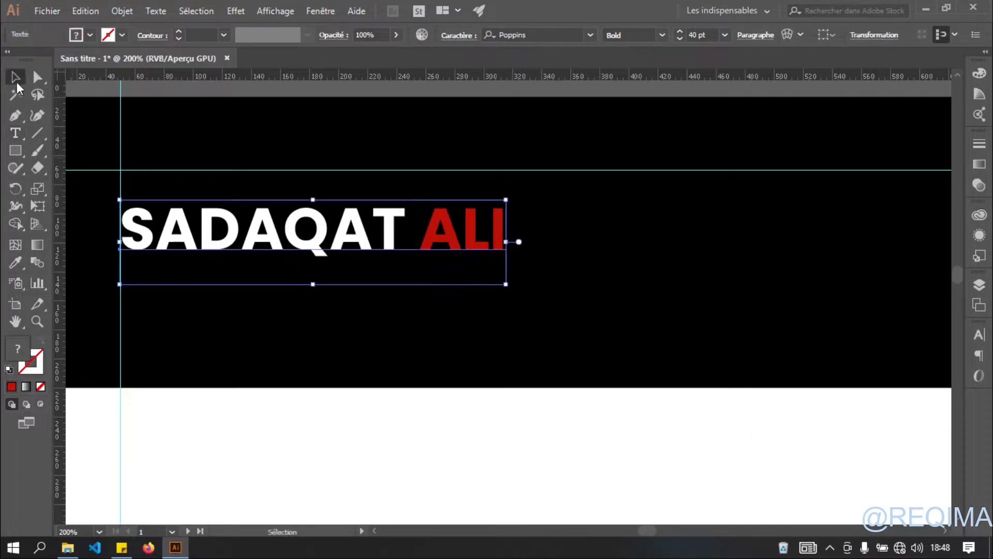
- Create an area text frame on the black header, stretching from right of the name text to the artboard's right edge
scroll(335, 302, "down", 2)
left_click(466, 373)
left_click_drag(659, 272, 578, 261)
scroll(683, 284, "down", 1)
left_click_drag(683, 283, 485, 284)
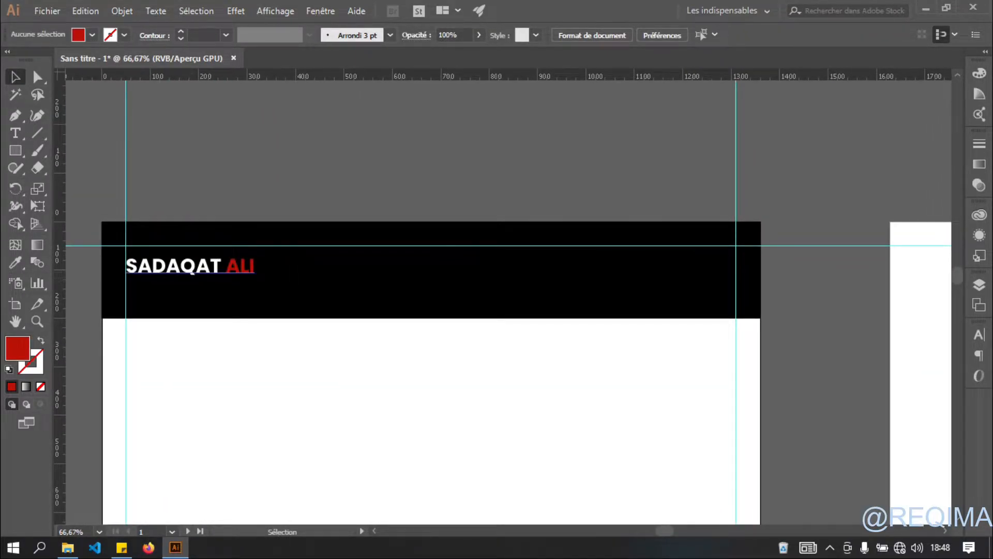
left_click(14, 133)
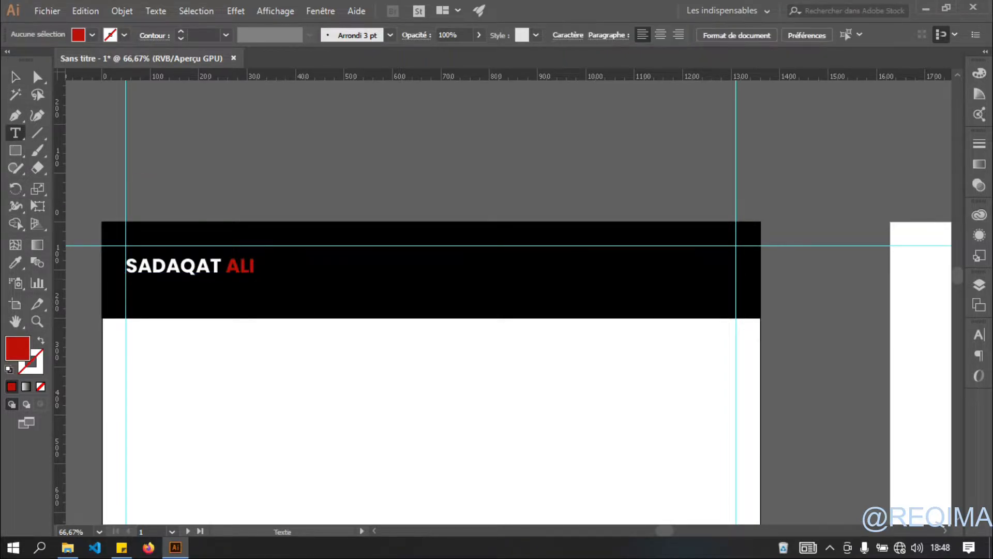
left_click_drag(389, 274, 760, 308)
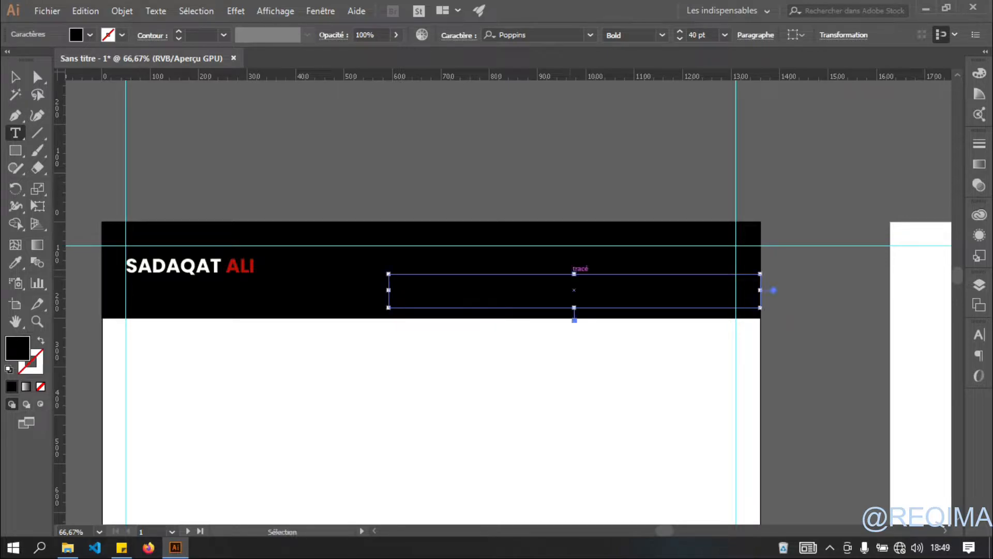
key("ctrl+q")
left_click(628, 291)
- Enter the word Home in the new text frame and set its fill to white
type("Home")
key("ctrl+a")
left_click(90, 35)
left_click(31, 59)
key("Escape")
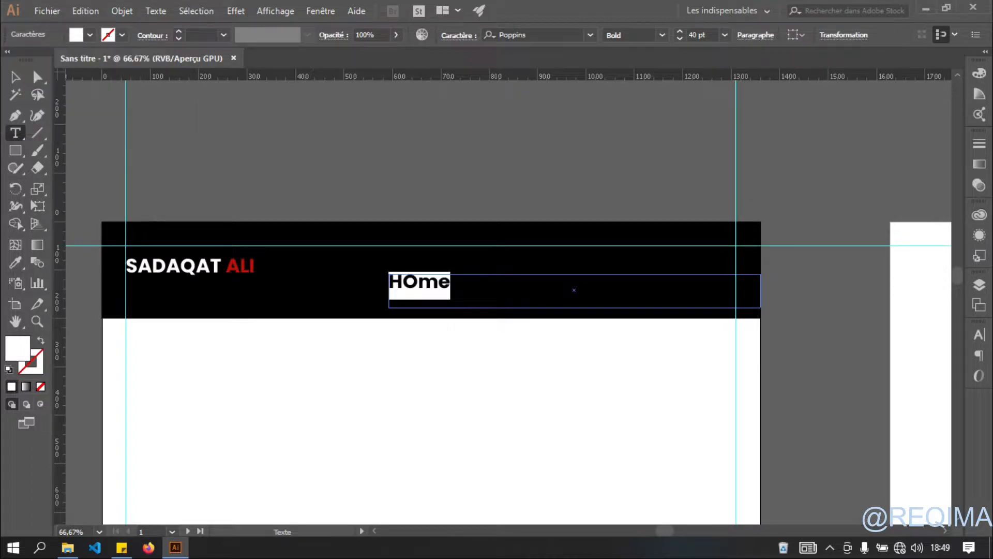
- Replace the frame's text with the menu items Home, About, Skills, Gallery and Contact, separated by wide spaces
type("H")
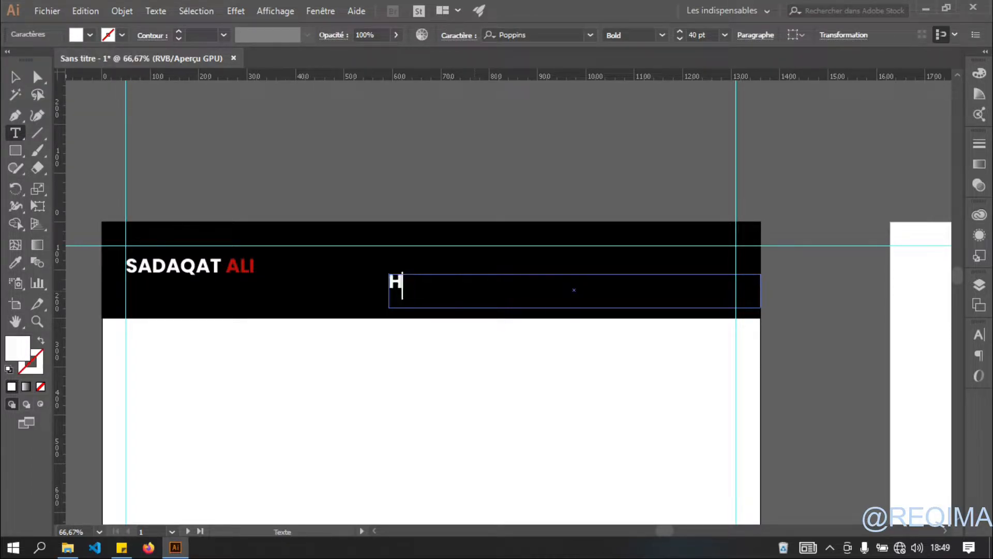
type("ome")
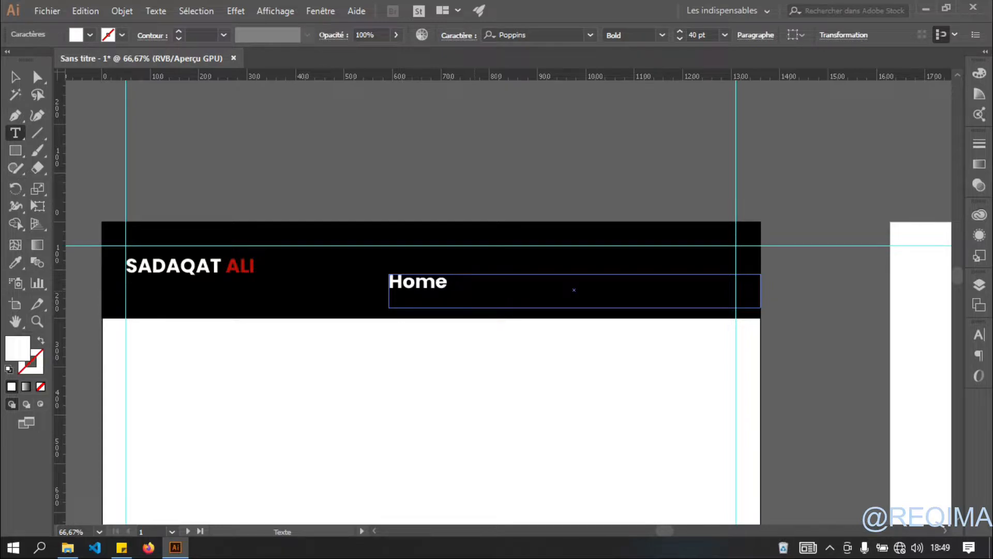
type("     About")
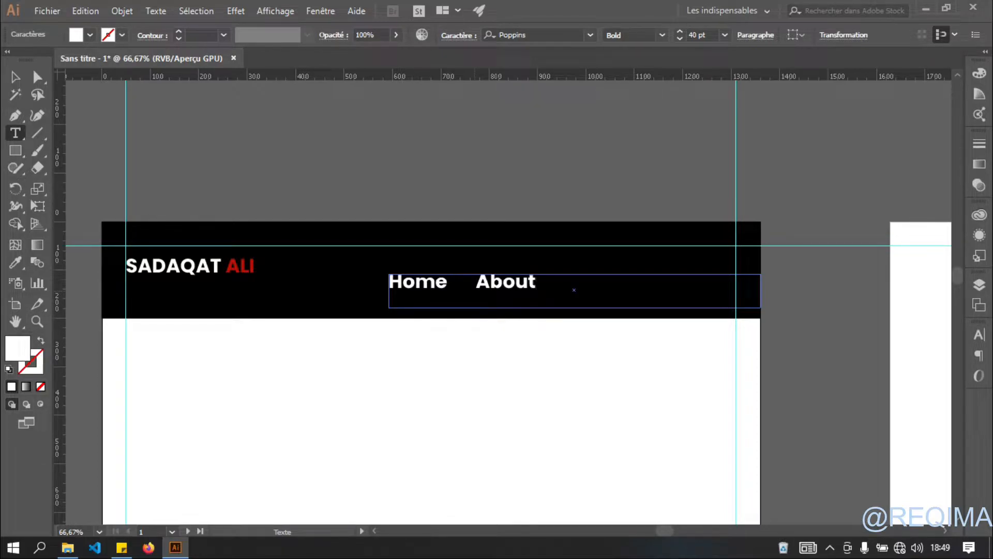
type("     Skills   Gallery")
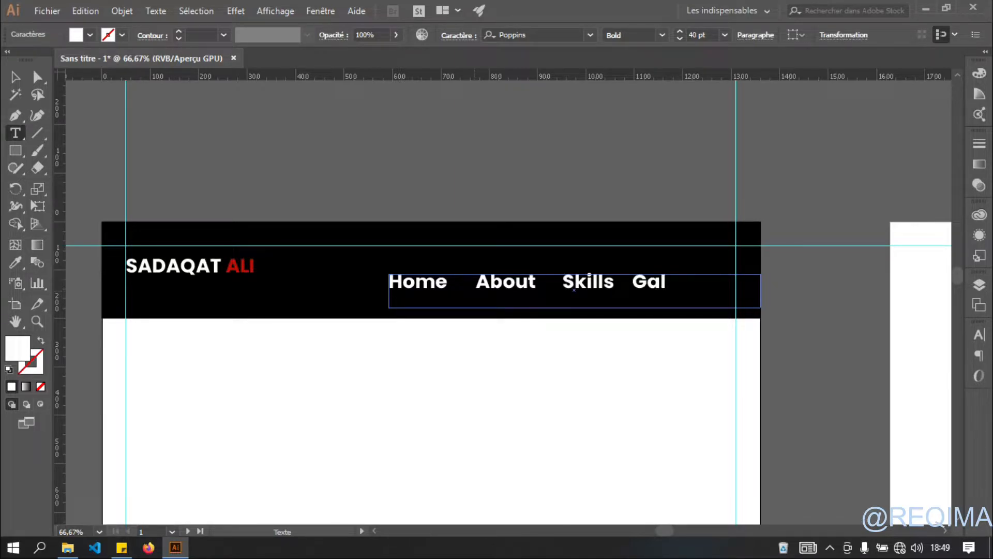
key("Tab")
key("Tab")
type("Co")
key("BackSpace")
type("o")
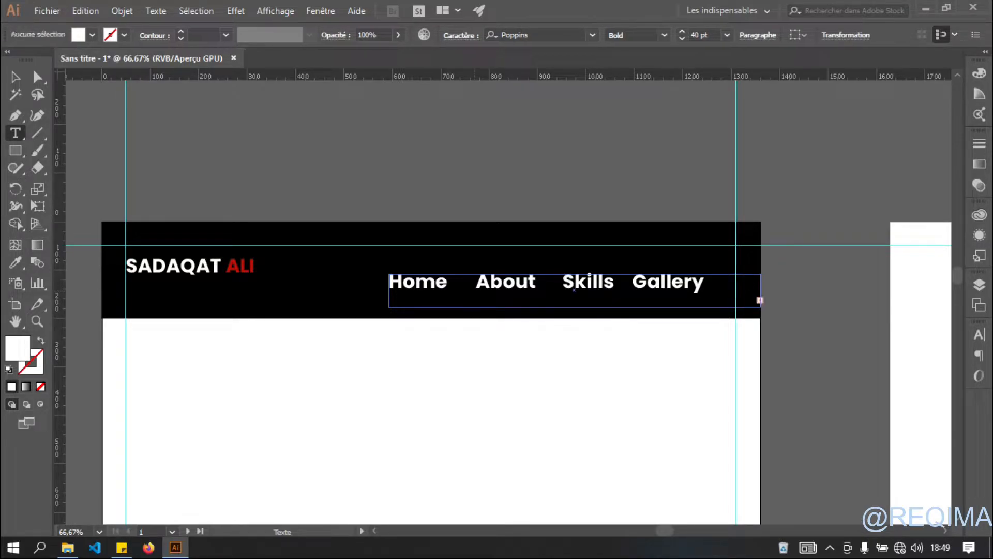
- Change all the menu text to Poppins Regular at 30 pt
key("ctrl+a")
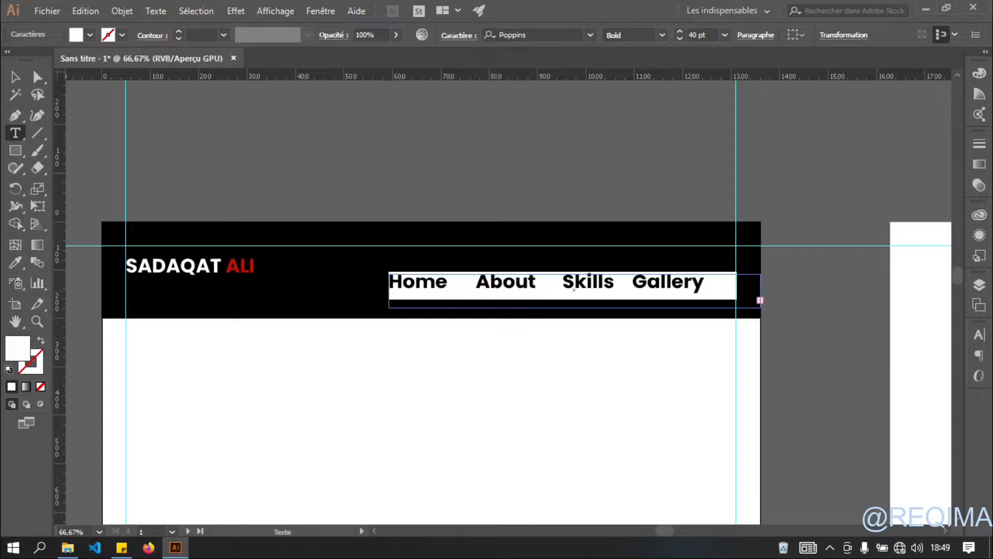
left_click(590, 35)
left_click(662, 35)
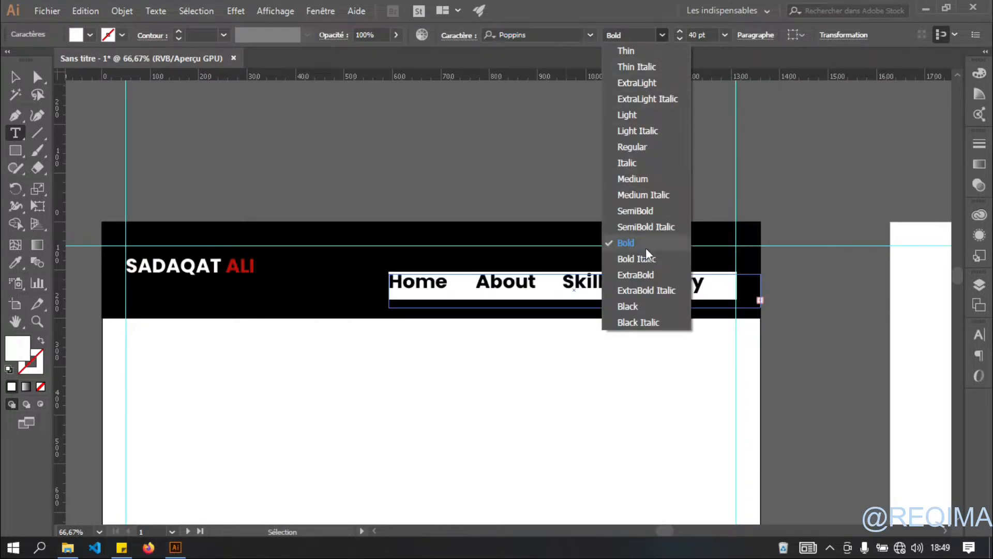
left_click(641, 148)
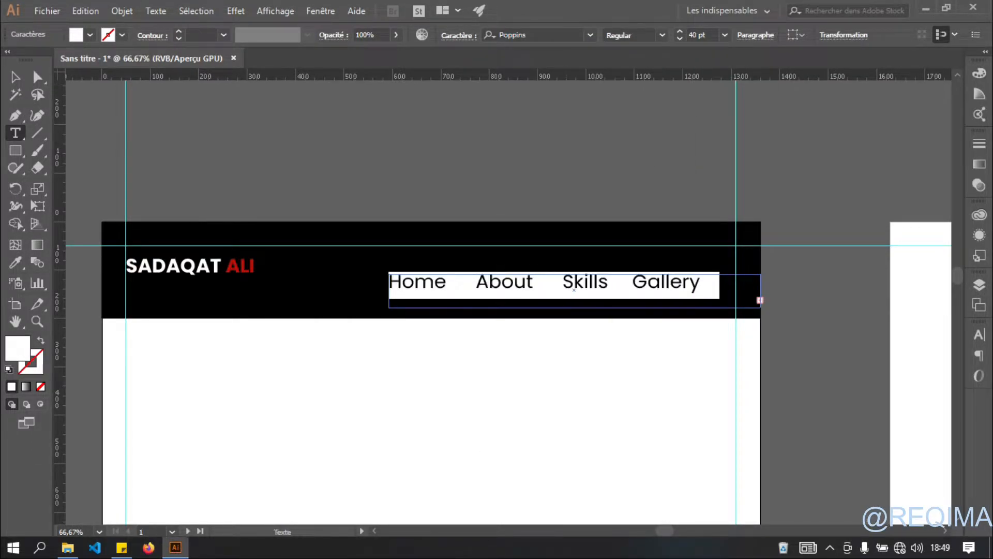
left_click(680, 38)
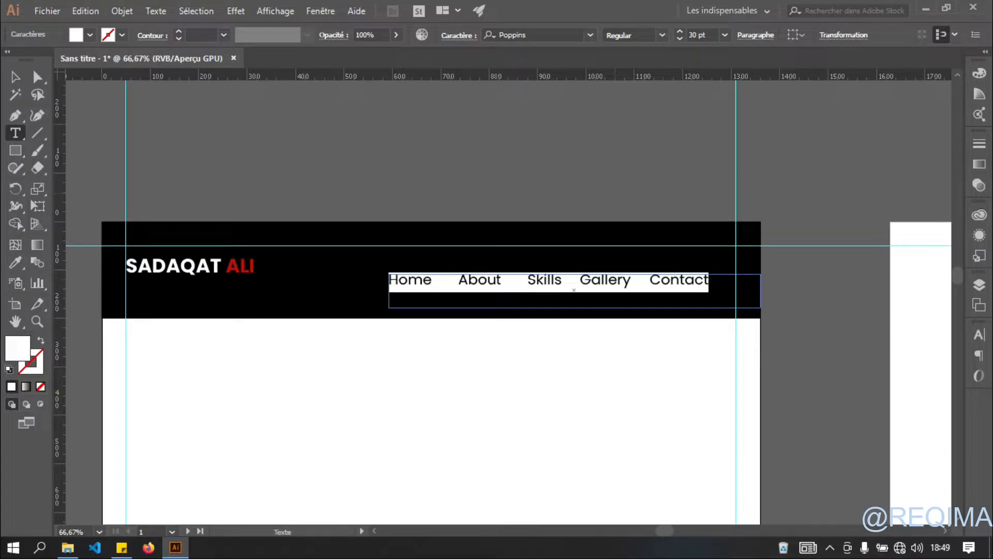
- Move the menu text frame up and left to the name's level, and narrow its right side to end just after Contact
left_click(16, 77)
left_click_drag(578, 280, 528, 272)
left_click(535, 337)
left_click(540, 262)
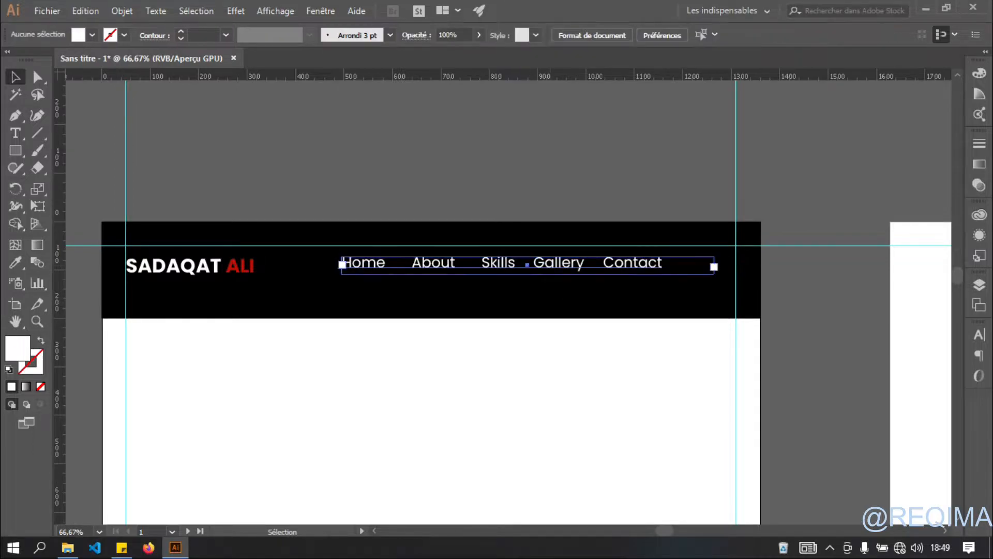
left_click_drag(714, 265, 666, 265)
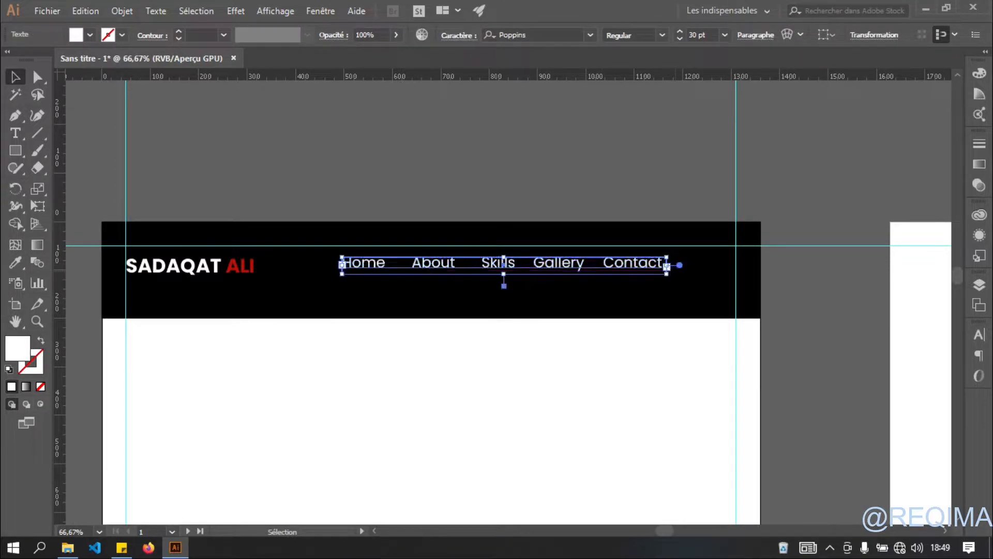
- Add a horizontal guide along the baseline of the name in the header
left_click(621, 342)
scroll(595, 341, "up", 1)
left_click(126, 287)
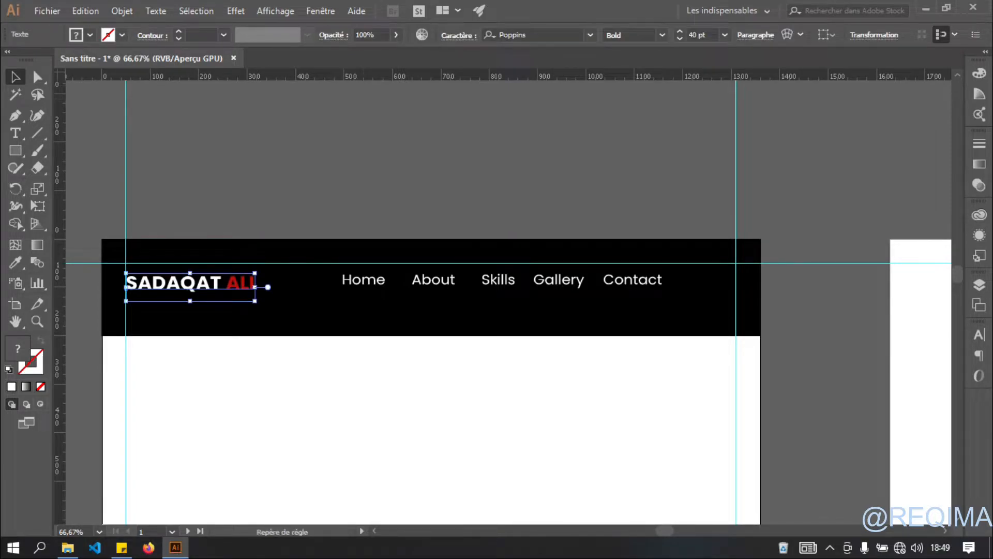
left_click_drag(325, 289, 324, 291)
left_click(445, 310)
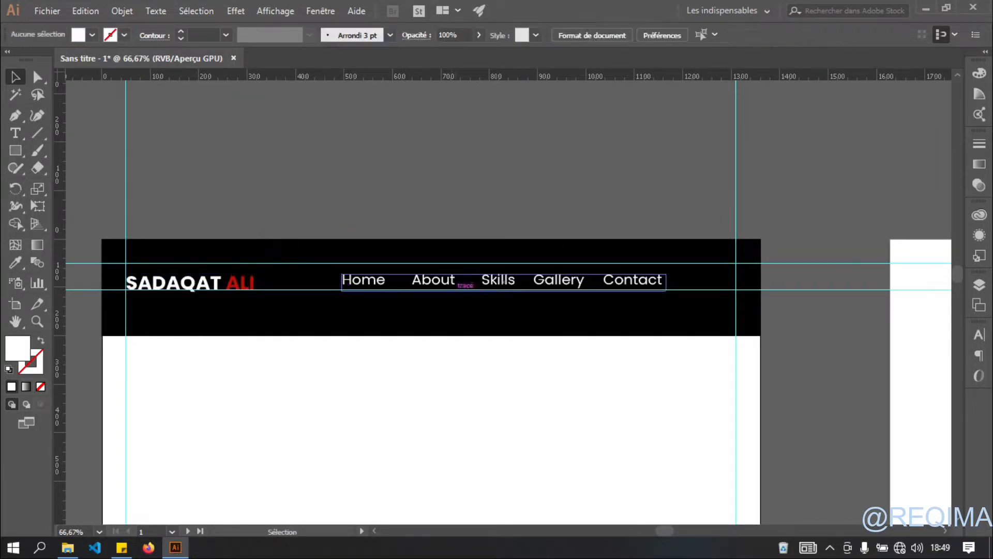
- Lower the menu text slightly so its baseline sits on the new horizontal guide
scroll(453, 291, "up", 1)
left_click_drag(481, 272, 478, 280)
left_click(480, 326)
scroll(491, 329, "down", 1)
- Nudge the menu text left in small increments toward the name, making room between Contact and the right margin guide, and deselect it
left_click(480, 300)
key("Left")
key("Left")
key("Left")
key("Left")
key("Left")
key("Left")
key("Left")
key("Left")
key("Left")
key("Left")
key("Left")
key("Left")
key("Left")
key("Left")
key("Left")
key("Left")
key("Left")
key("Left")
key("Left")
key("Left")
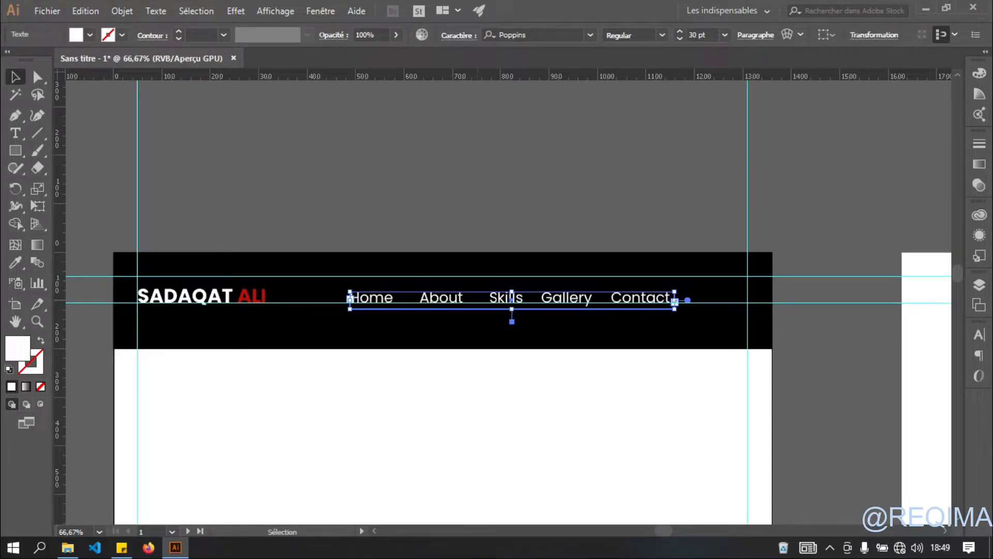
key("Left")
key("Left")
key("Left")
key("Left")
key("Left")
key("Left")
key("Left")
key("Left")
key("Left")
key("Left")
key("Left")
key("Left")
key("Left")
key("Left")
key("Left")
key("Left")
key("Left")
key("Left")
key("Left")
key("Left")
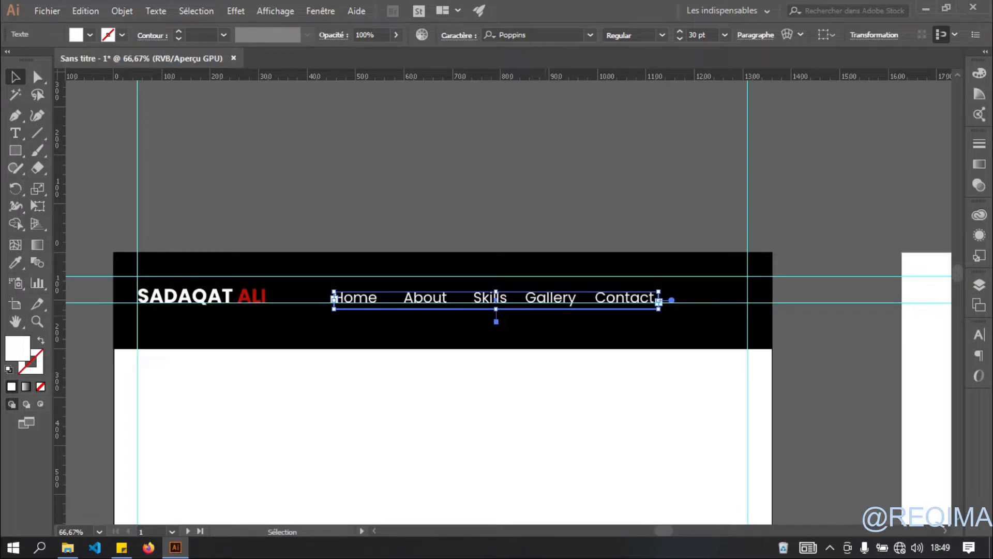
key("Left")
key("Left")
key("Left")
key("Left")
key("Left")
key("Left")
key("Left")
key("Left")
key("Left")
key("Left")
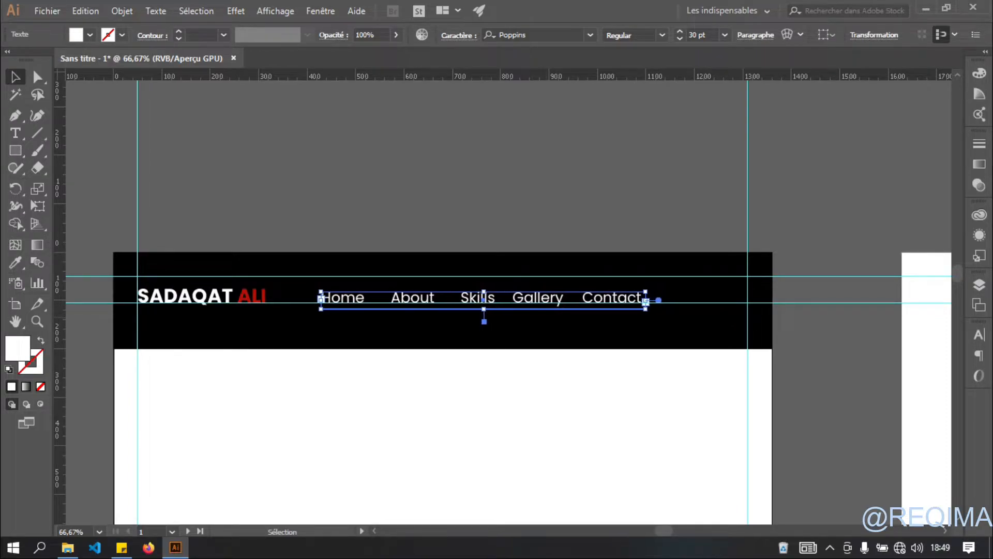
key("ctrl+shift+a")
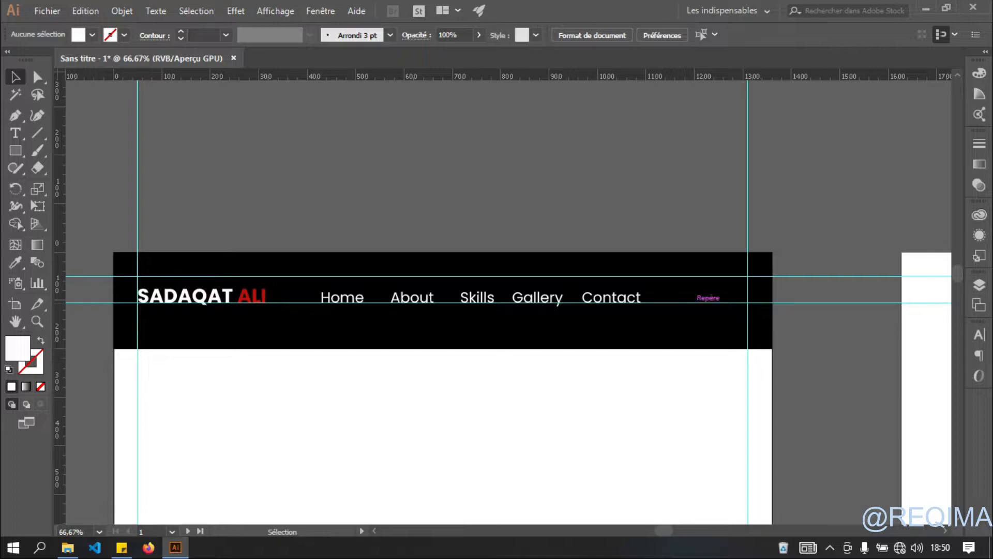
- Draw a rounded rectangle button beside Contact, about as tall as the menu text and ending at the right margin guide
scroll(742, 293, "up", 2)
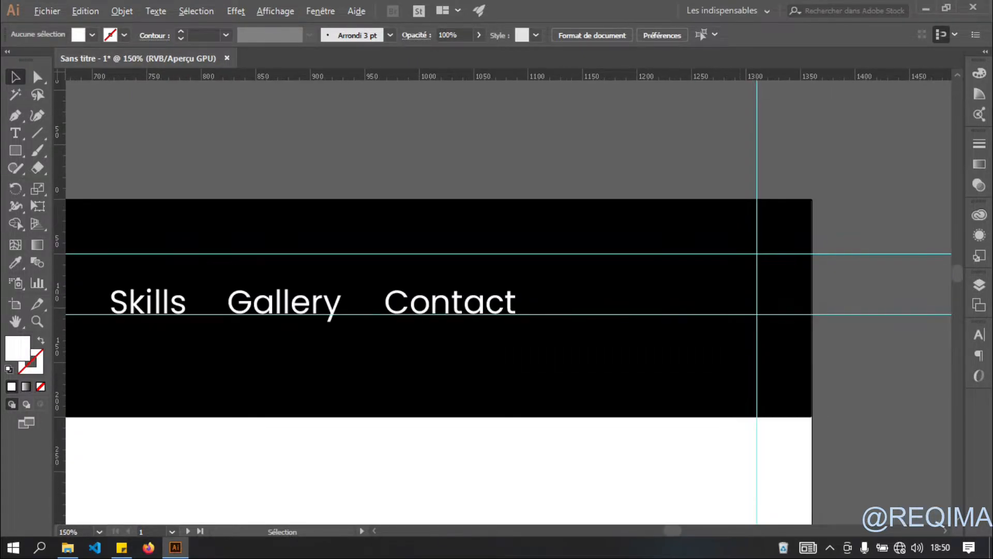
left_click(16, 151)
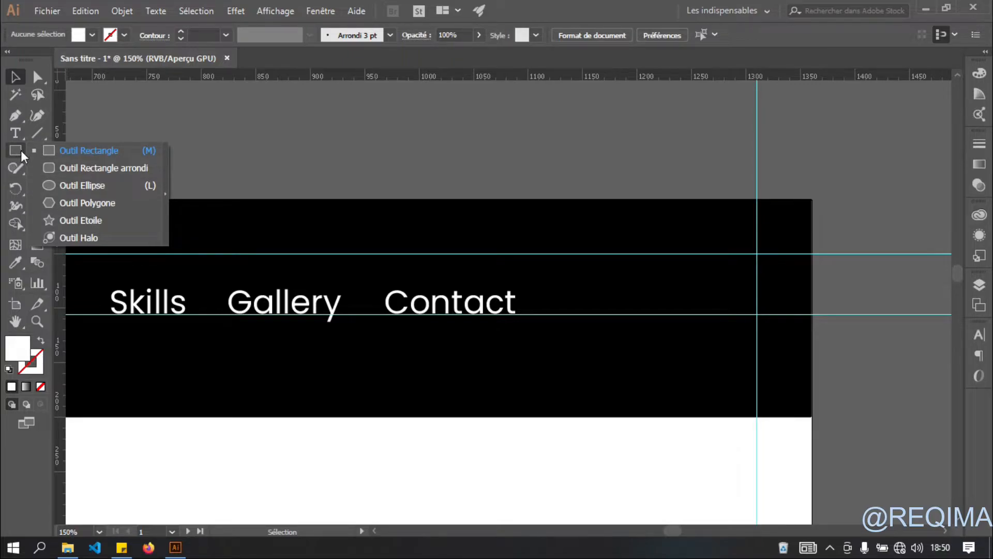
left_click(80, 168)
scroll(791, 113, "down", 3)
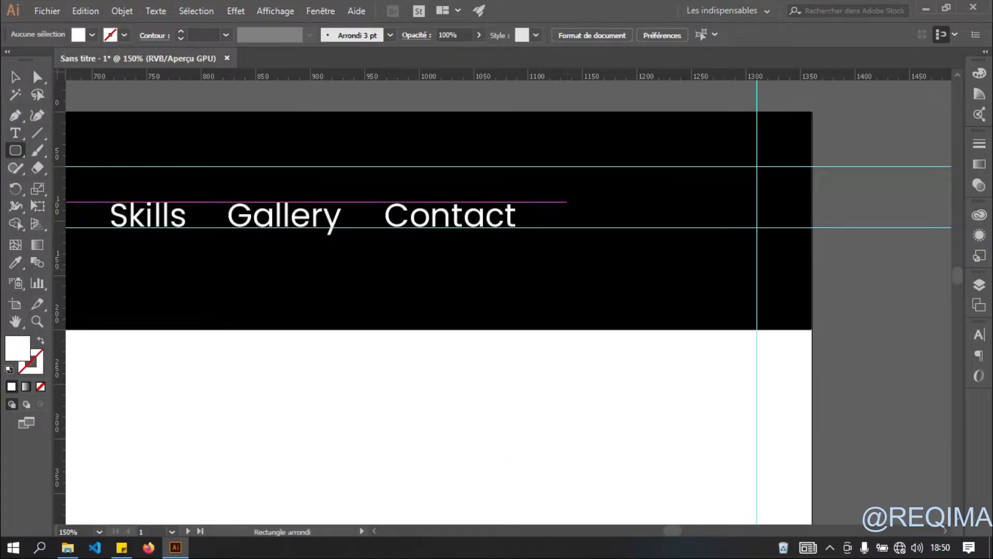
left_click_drag(551, 197, 758, 237)
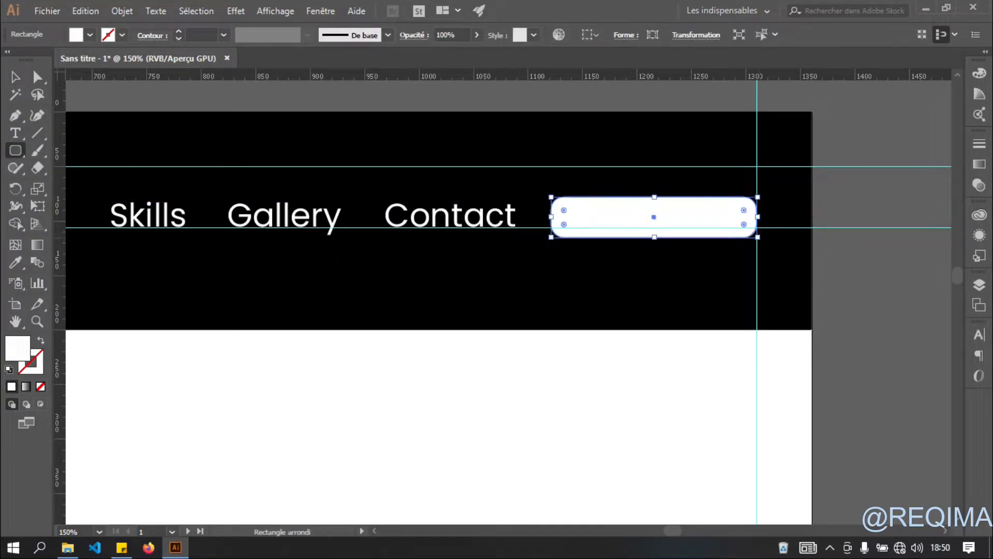
- Fill the rounded rectangle button with the bright red swatch
left_click(89, 35)
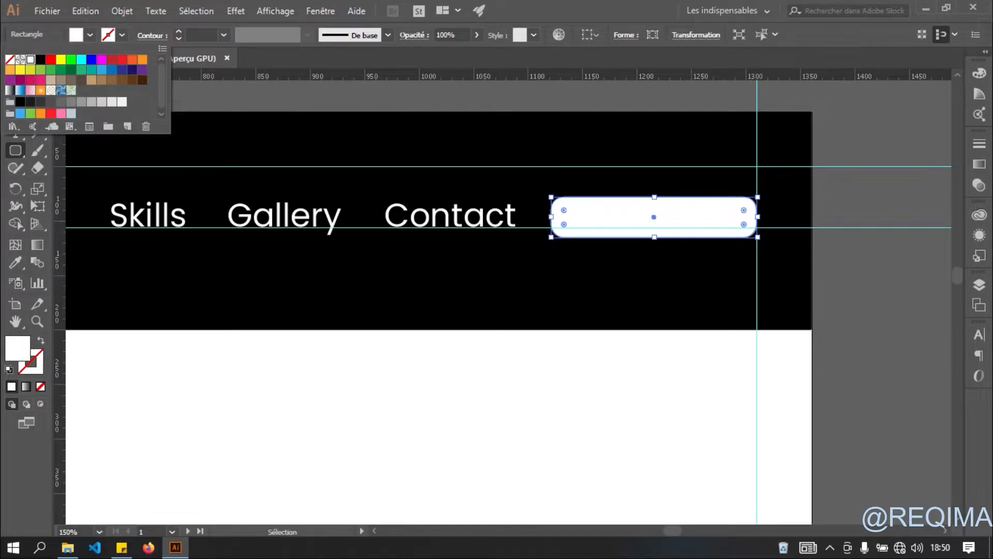
left_click(51, 59)
left_click(20, 258)
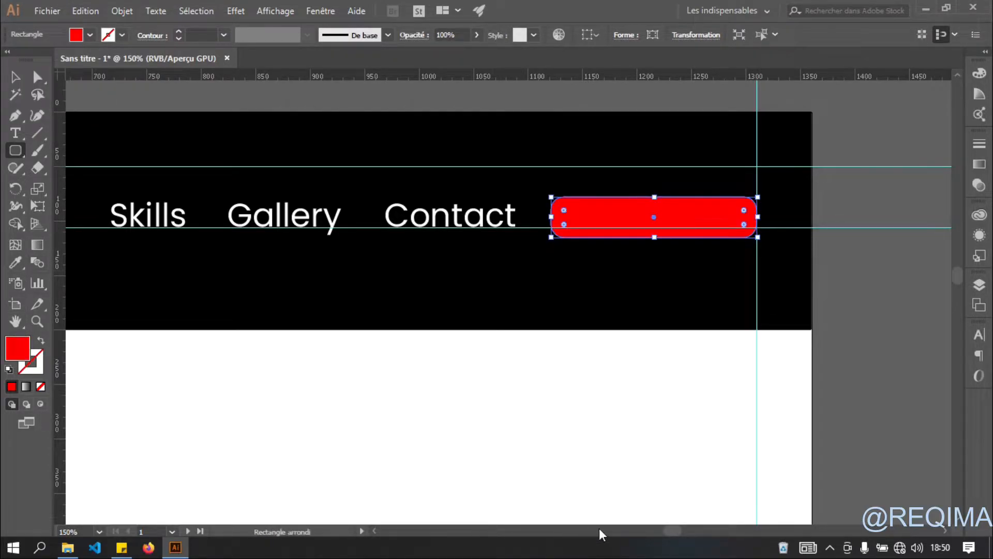
left_click_drag(672, 531, 653, 530)
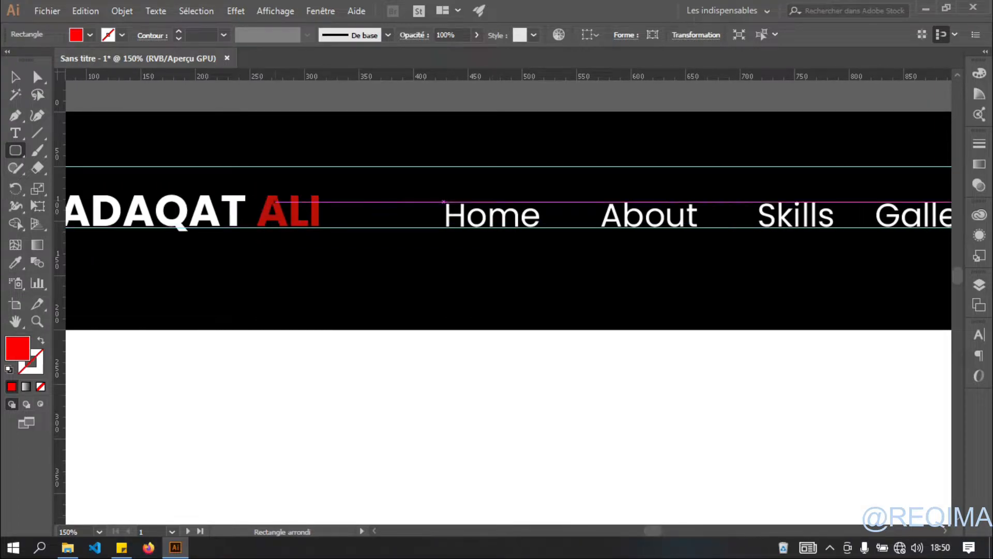